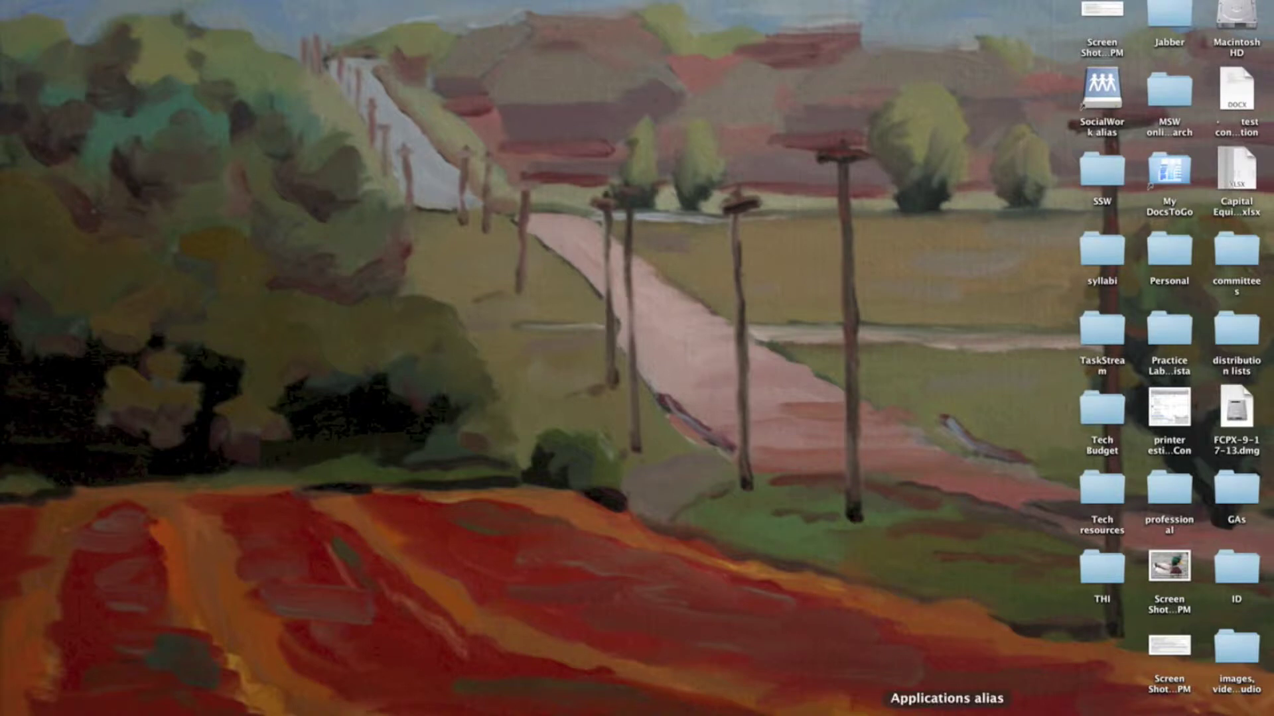
Step: Launch Jabber Video from the Applications folder and close the Finder window
left_click(947, 712)
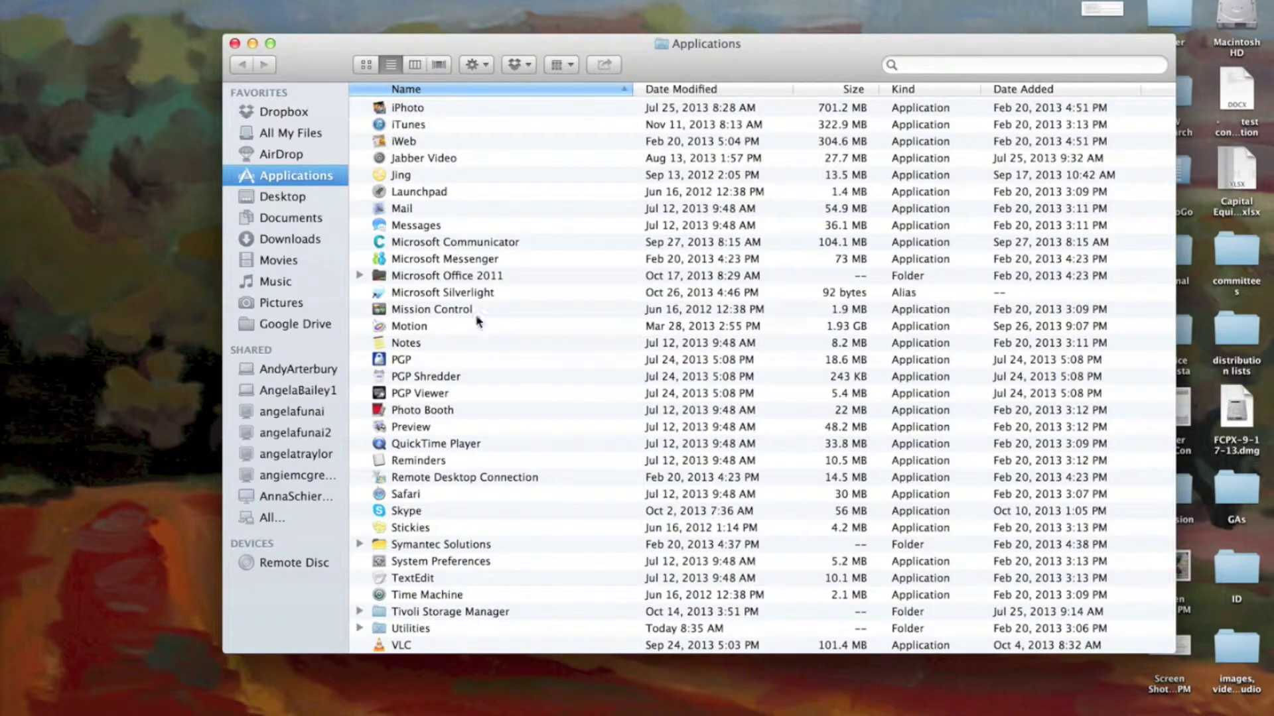
double_click(443, 157)
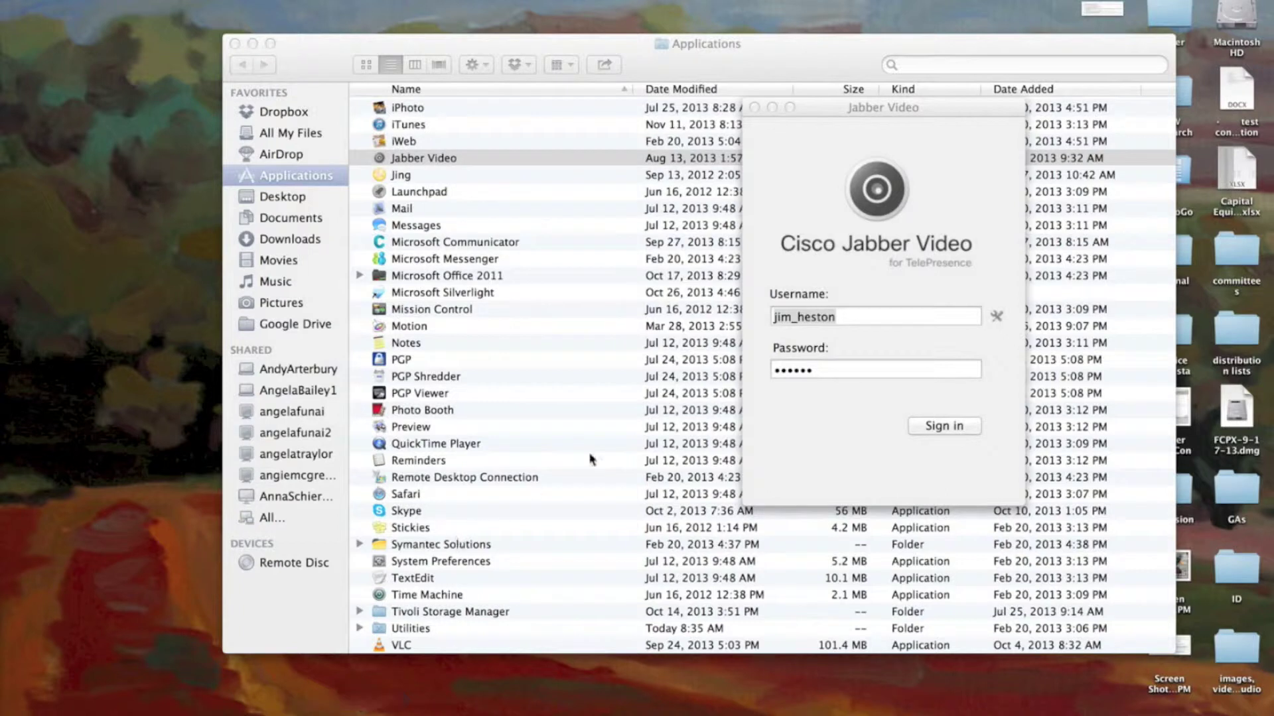
left_click(401, 44)
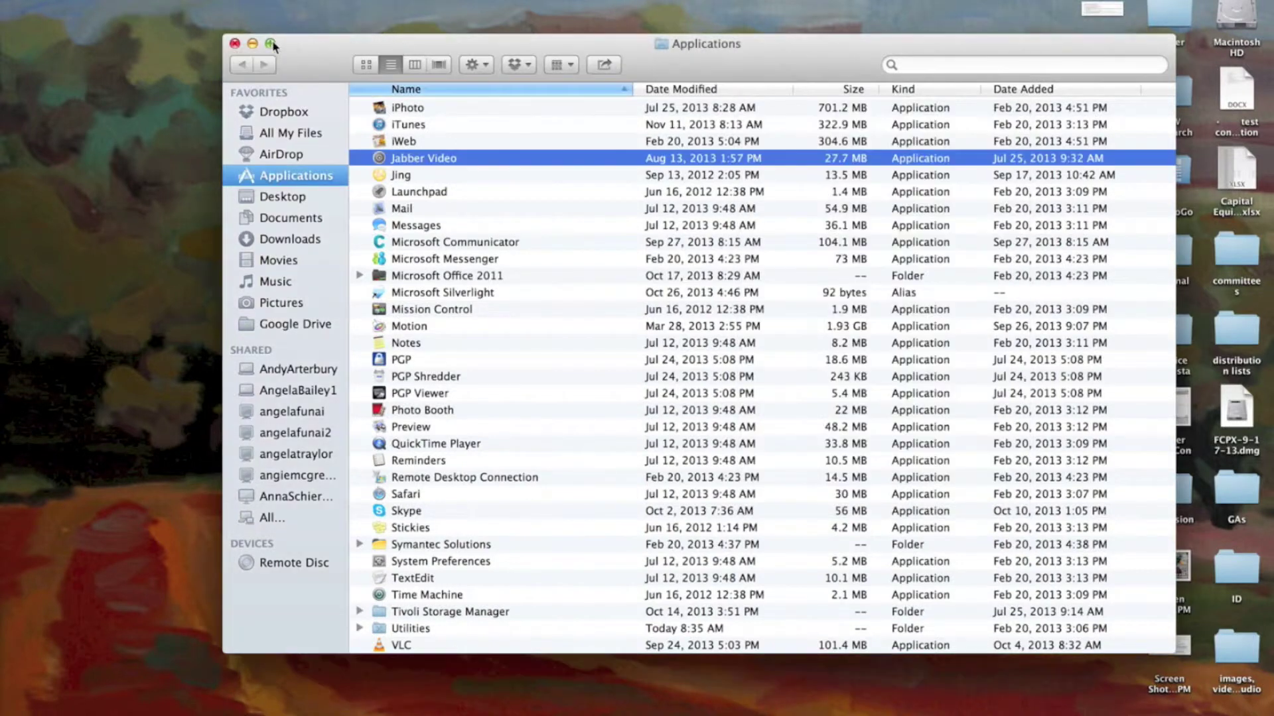
left_click(235, 44)
left_click(833, 107)
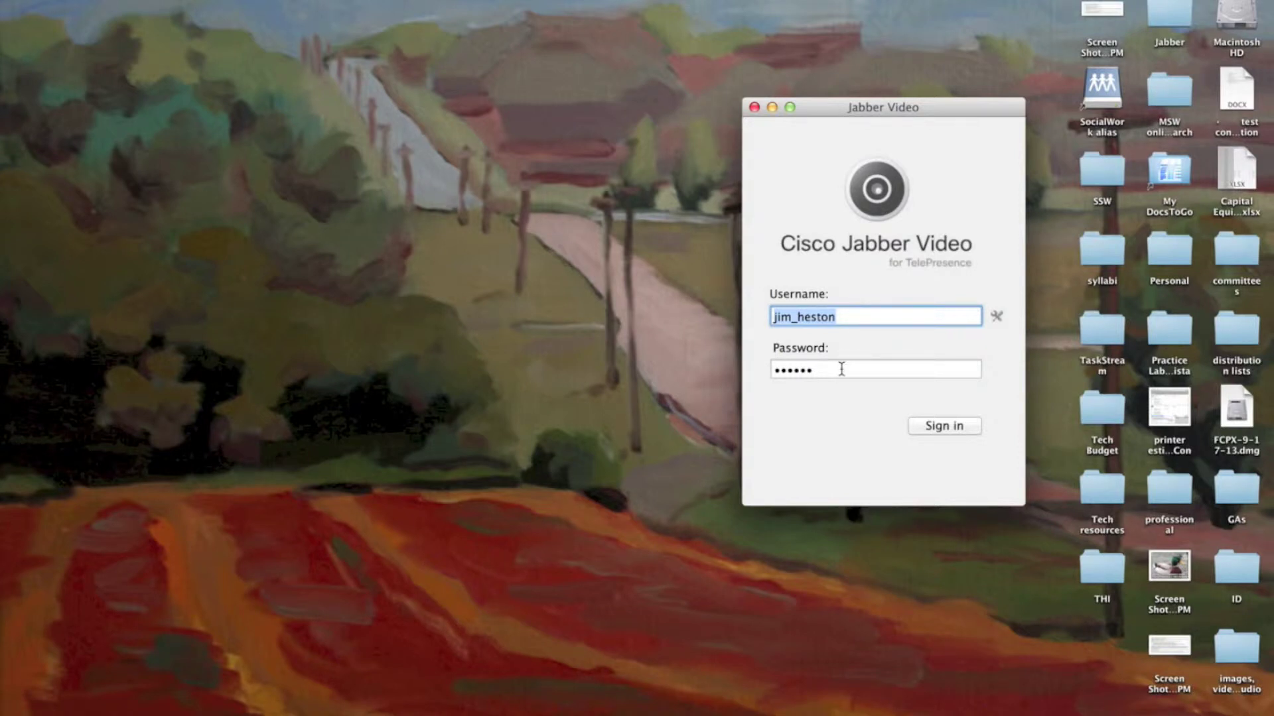
Step: Sign in to Jabber Video with the saved credentials and move its window to the upper-right area of the desktop
left_click(943, 428)
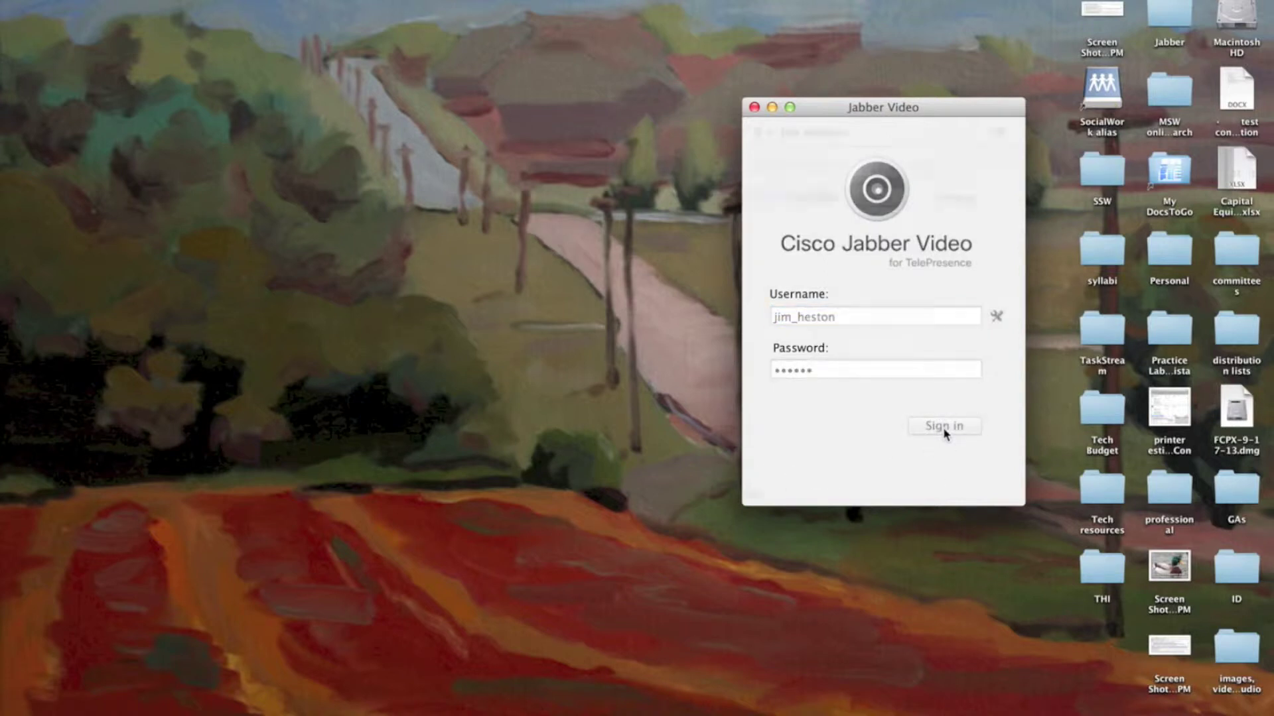
left_click_drag(876, 105, 1022, 36)
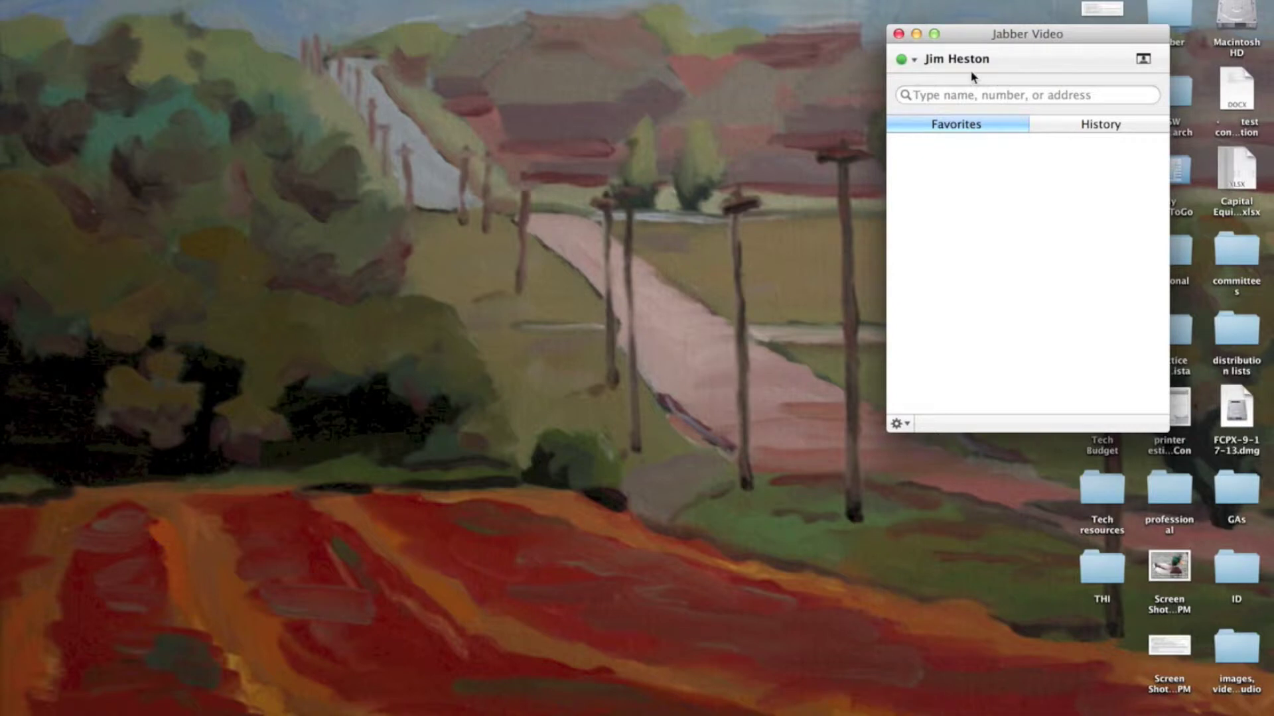
left_click(944, 97)
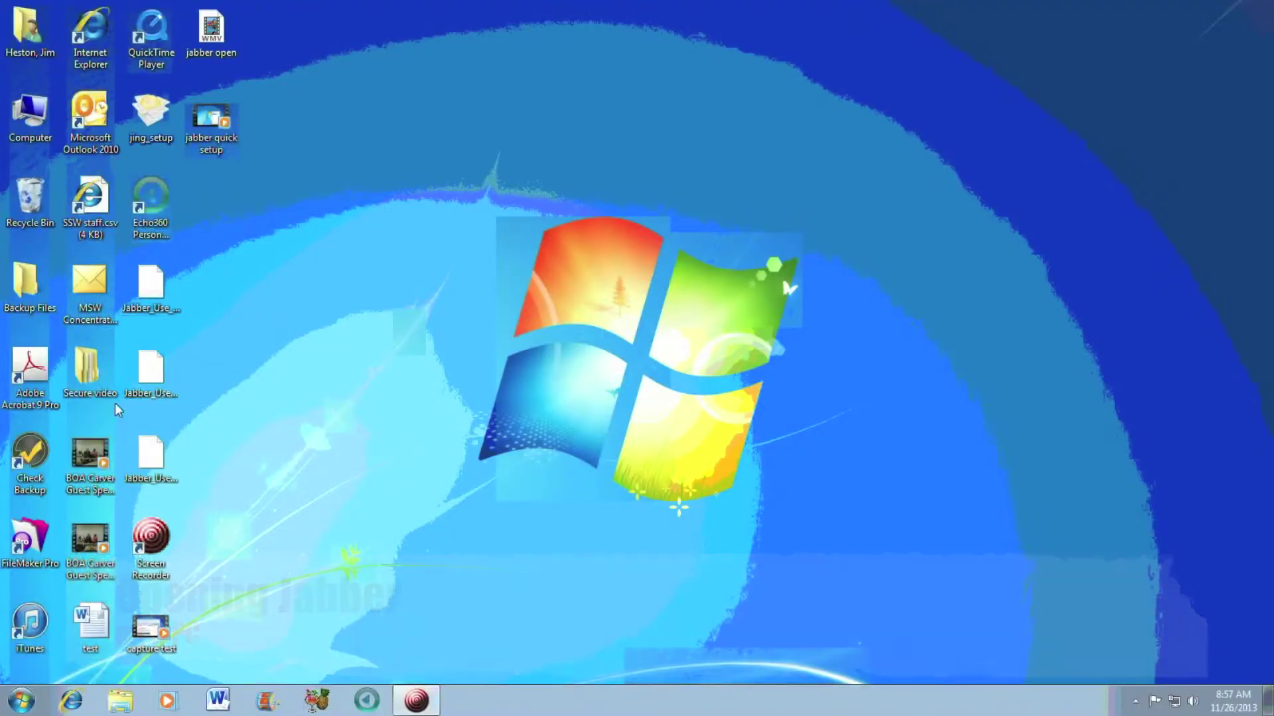
Step: On the Windows desktop, search installed programs for "jabber" and launch Cisco Jabber Video for TelePresence
left_click(21, 702)
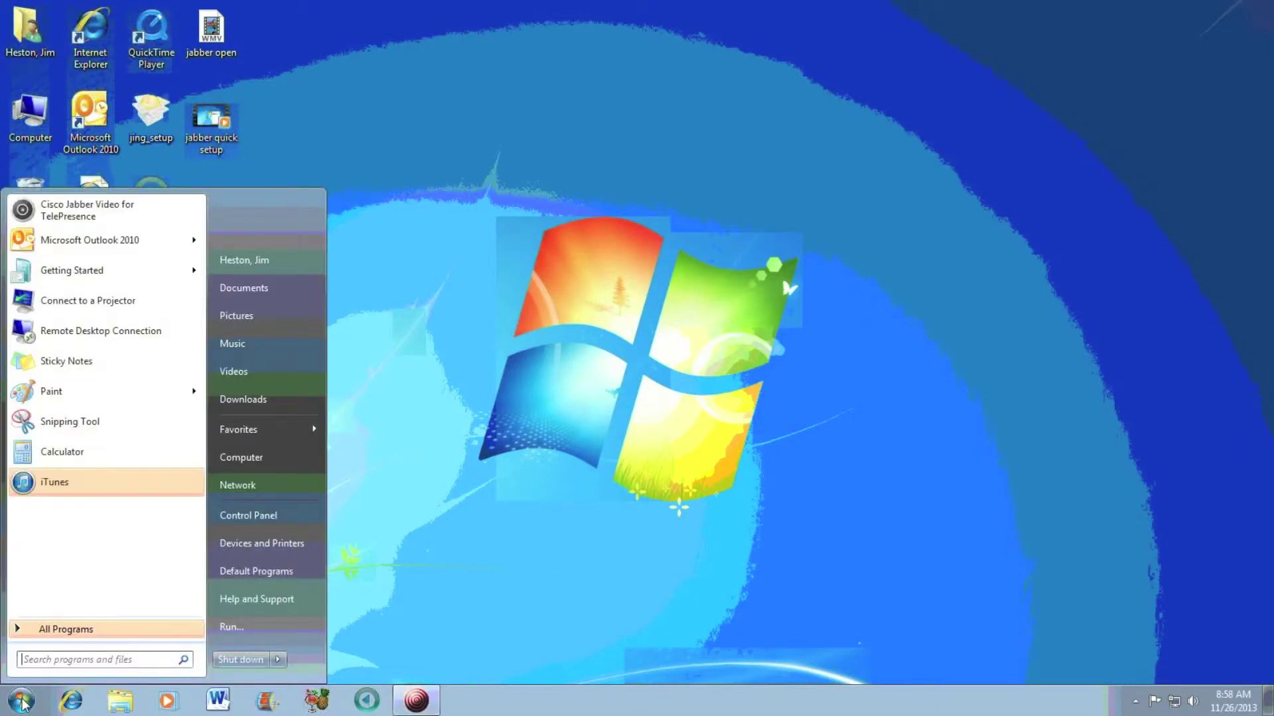
left_click(44, 659)
type("jabber")
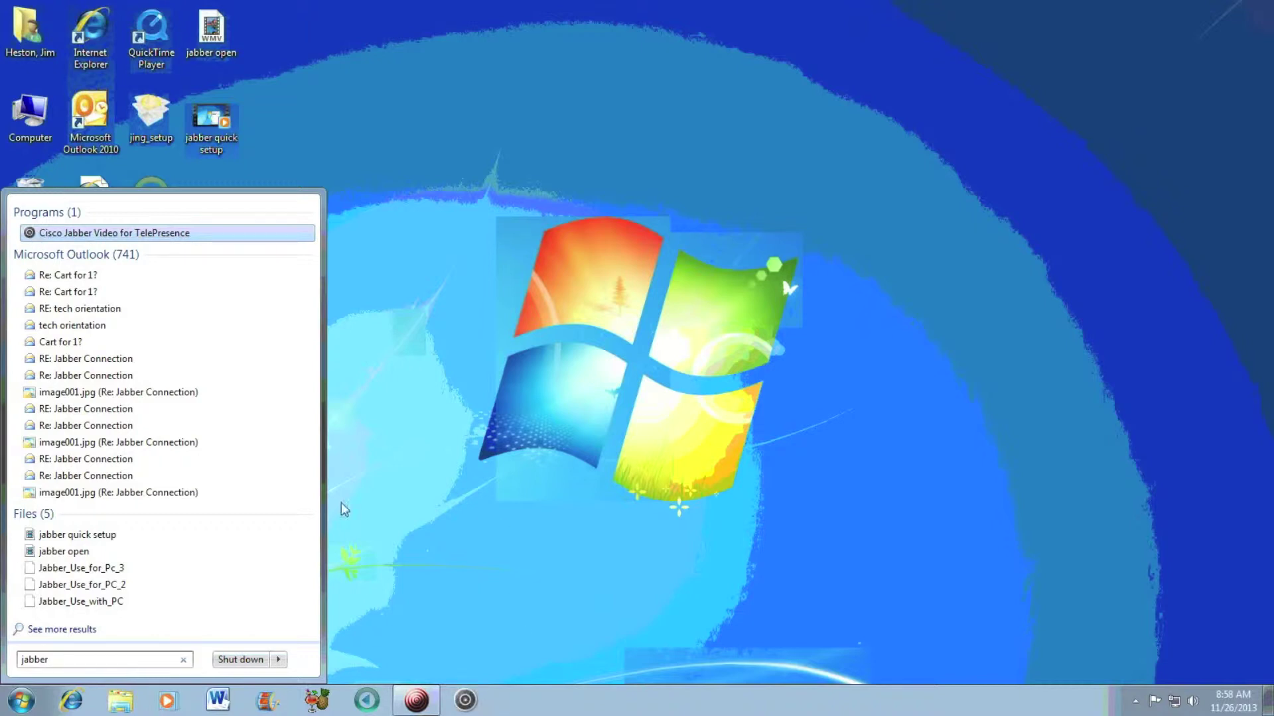
left_click(101, 232)
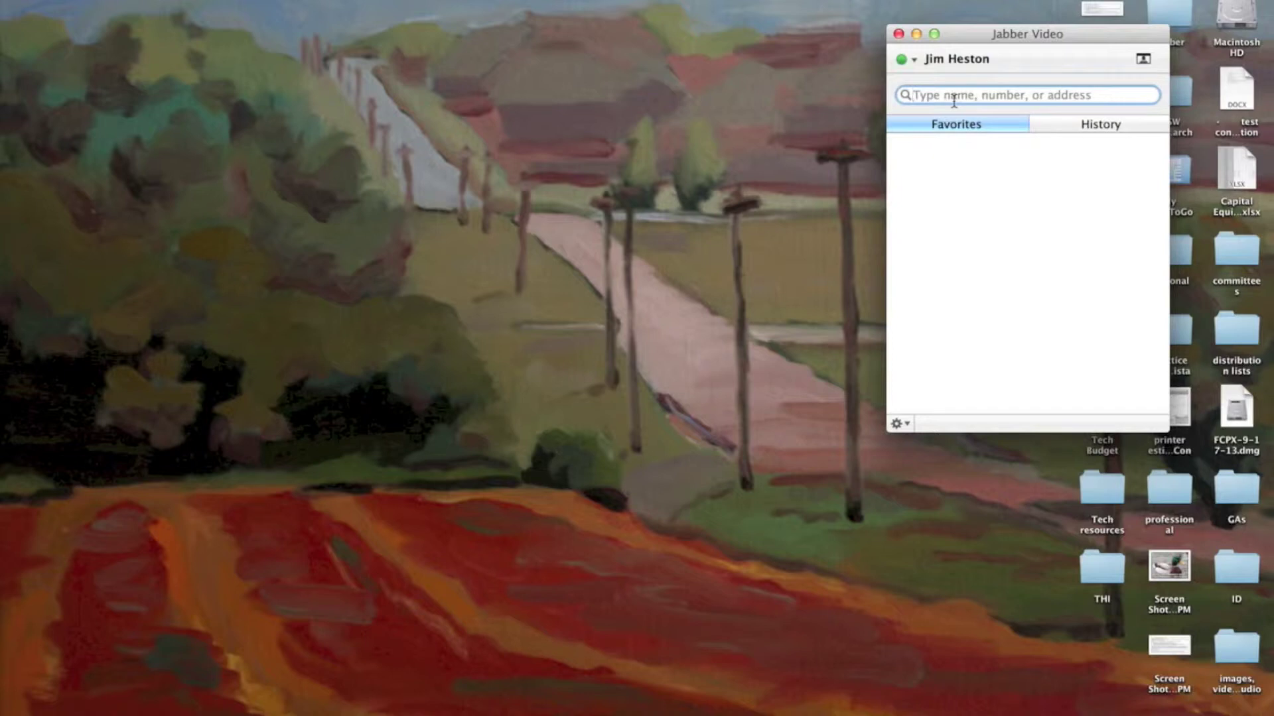
Step: In Jabber Video on the Mac, search the phonebook by the contact's first name and select the matching contact
type("nikk")
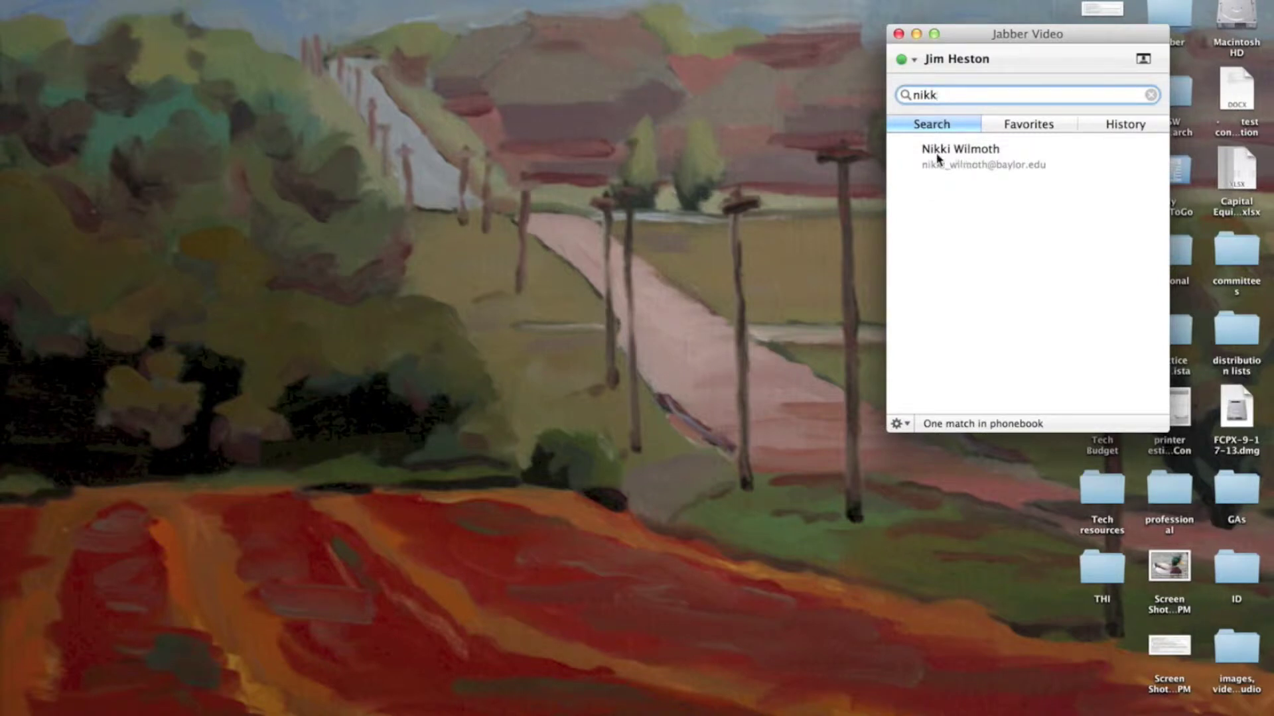
left_click(937, 158)
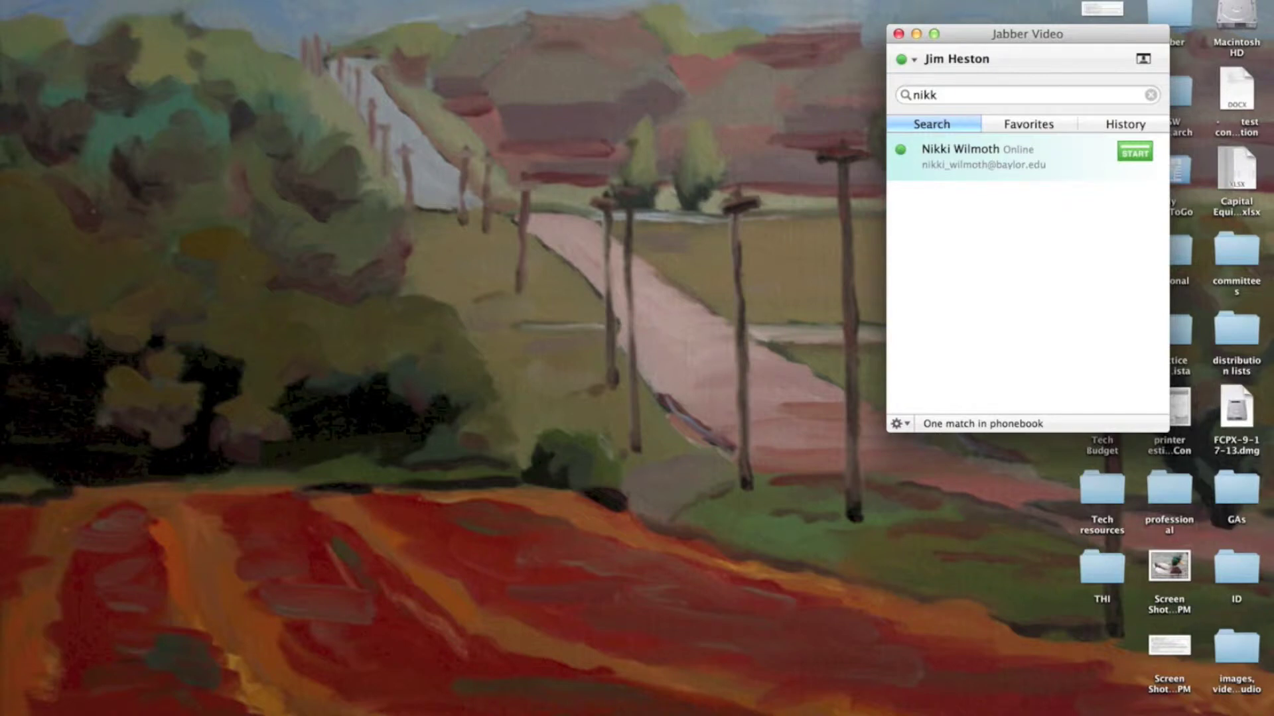
Step: Open Quick Setup, check the Built-in Microph and Built-in Output choices, and play the speaker test sound
left_click(100, 0)
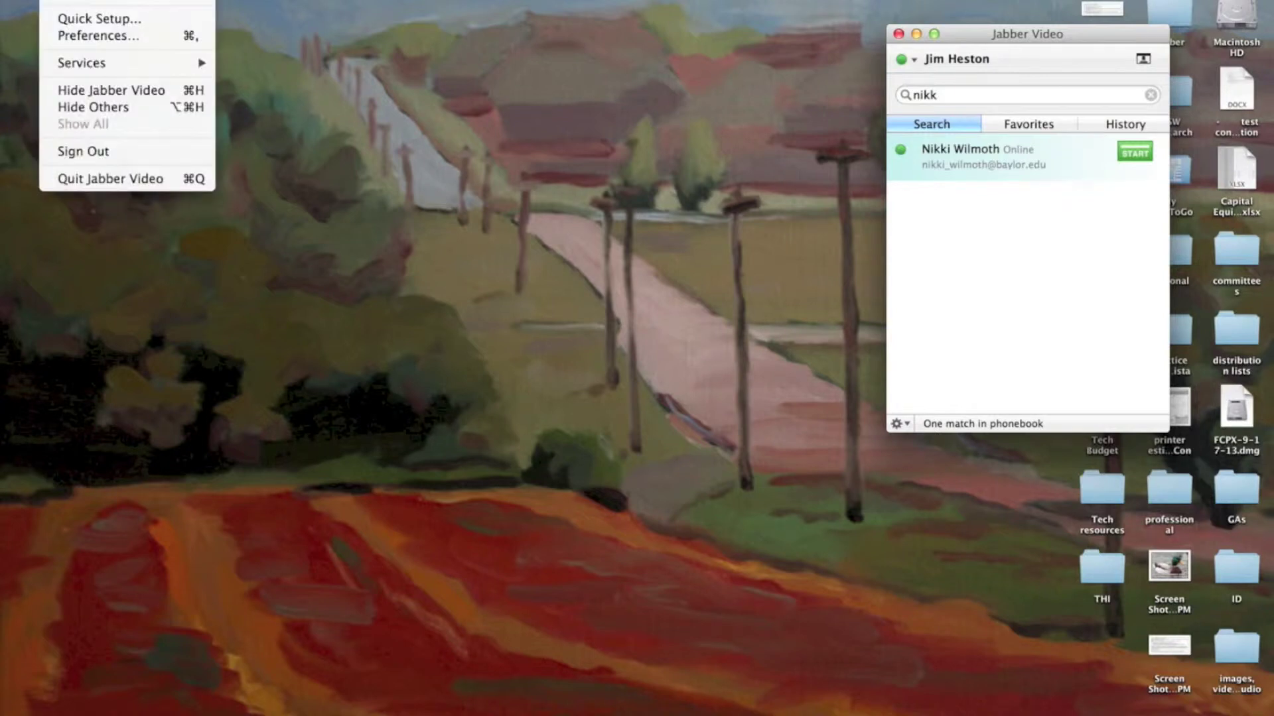
left_click(98, 20)
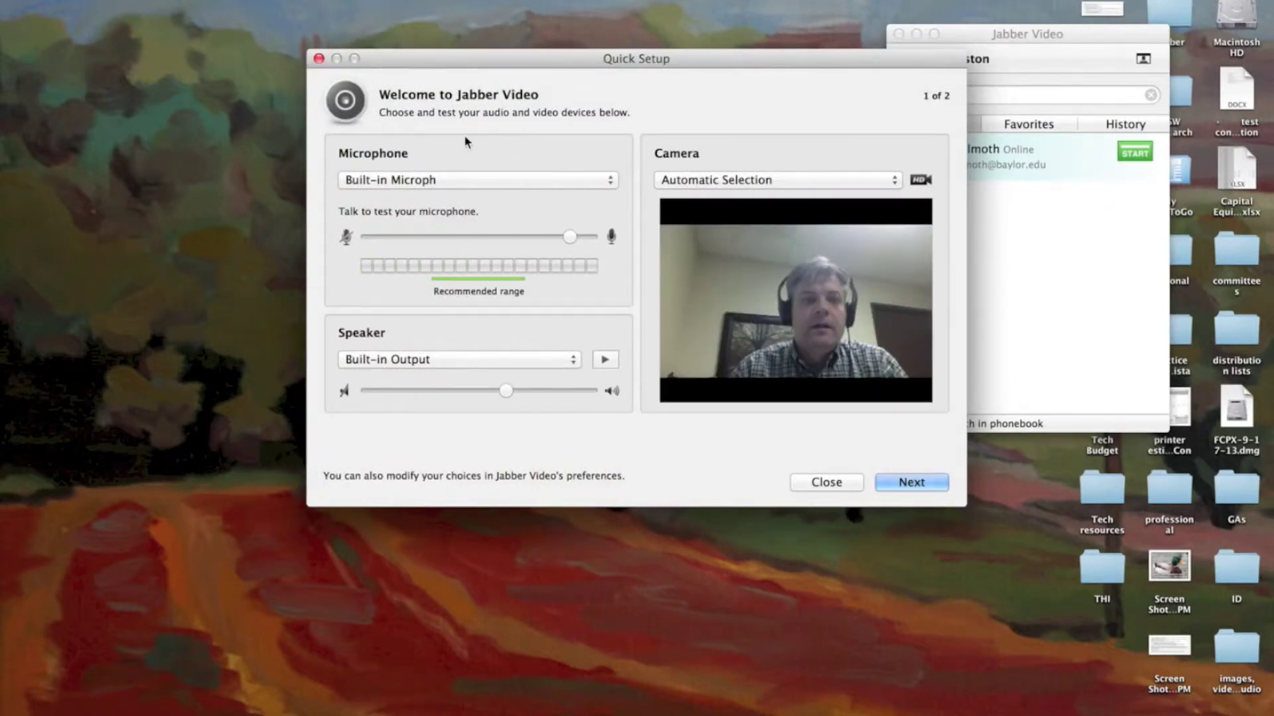
left_click(410, 186)
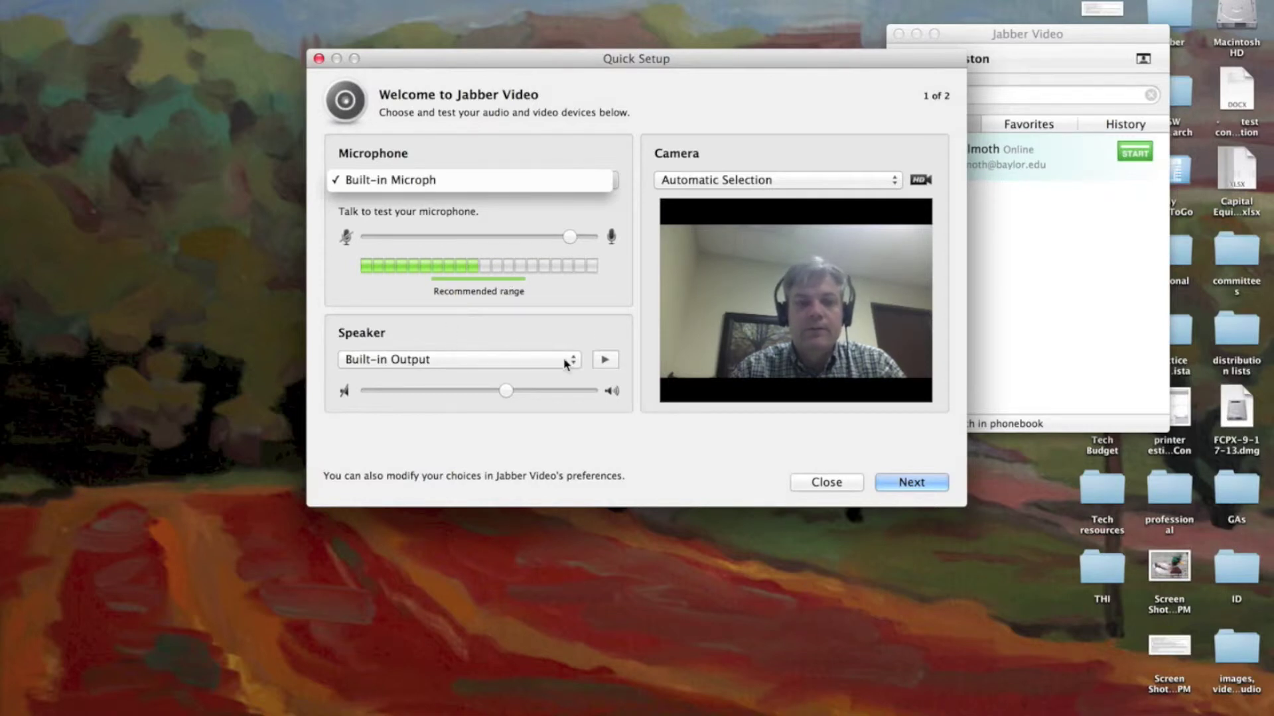
left_click(391, 363)
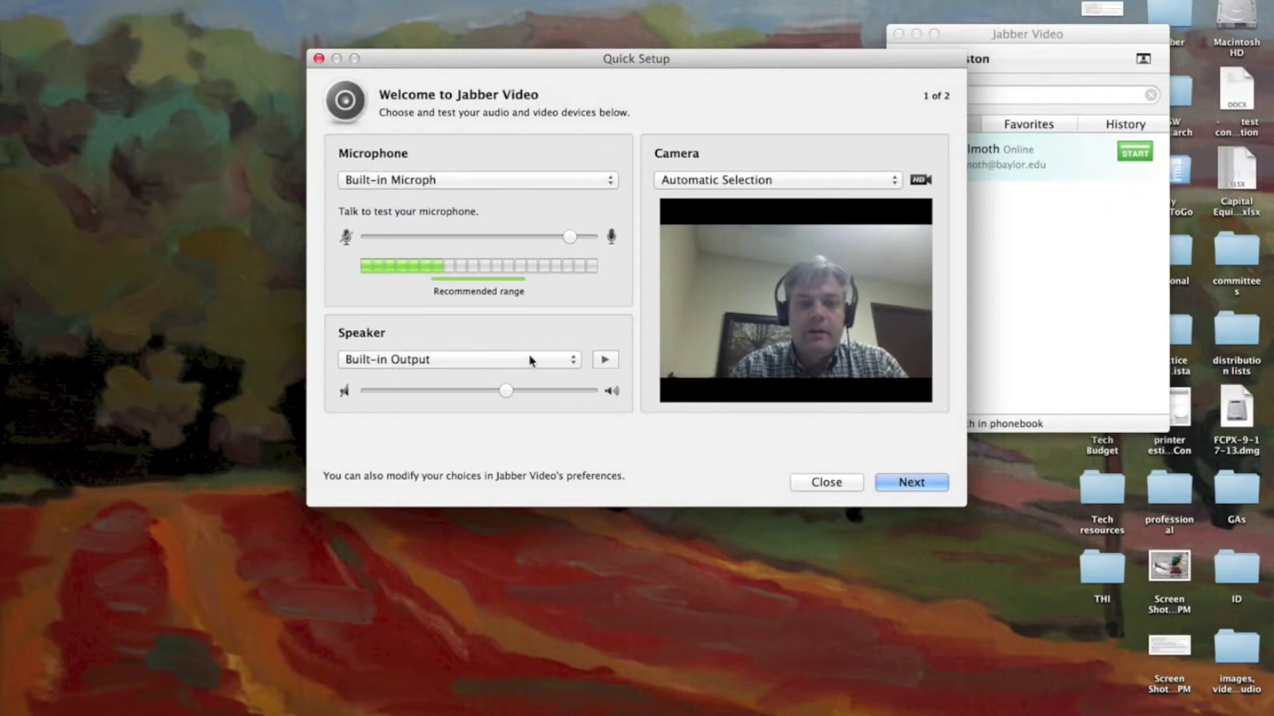
left_click(606, 361)
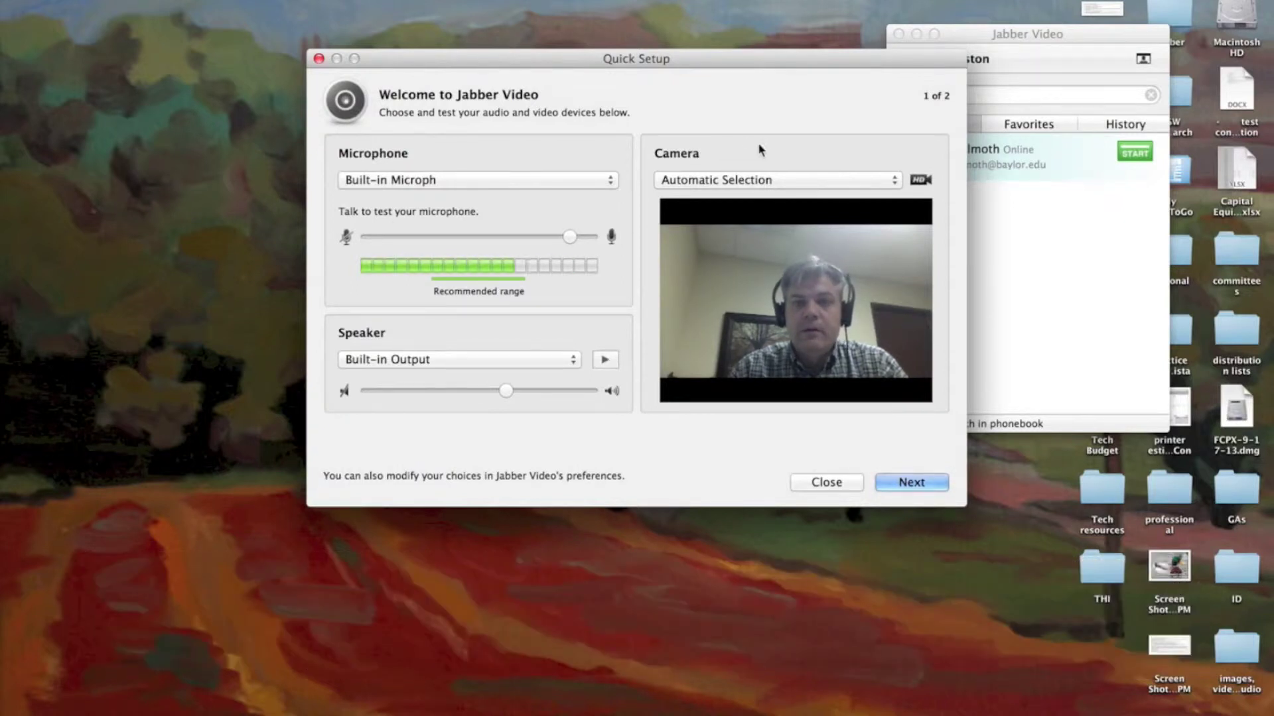
Step: Keep the camera on Automatic Selection and complete Quick Setup through the Resource Check page
left_click(717, 180)
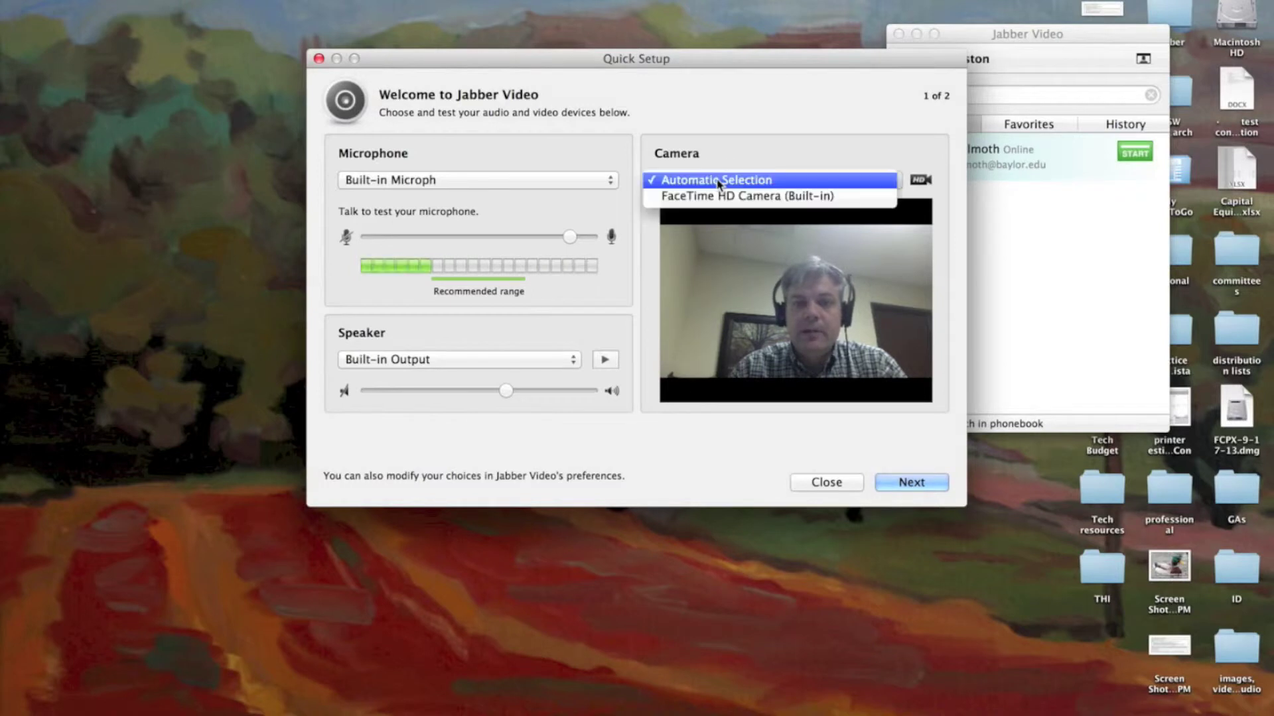
left_click(718, 184)
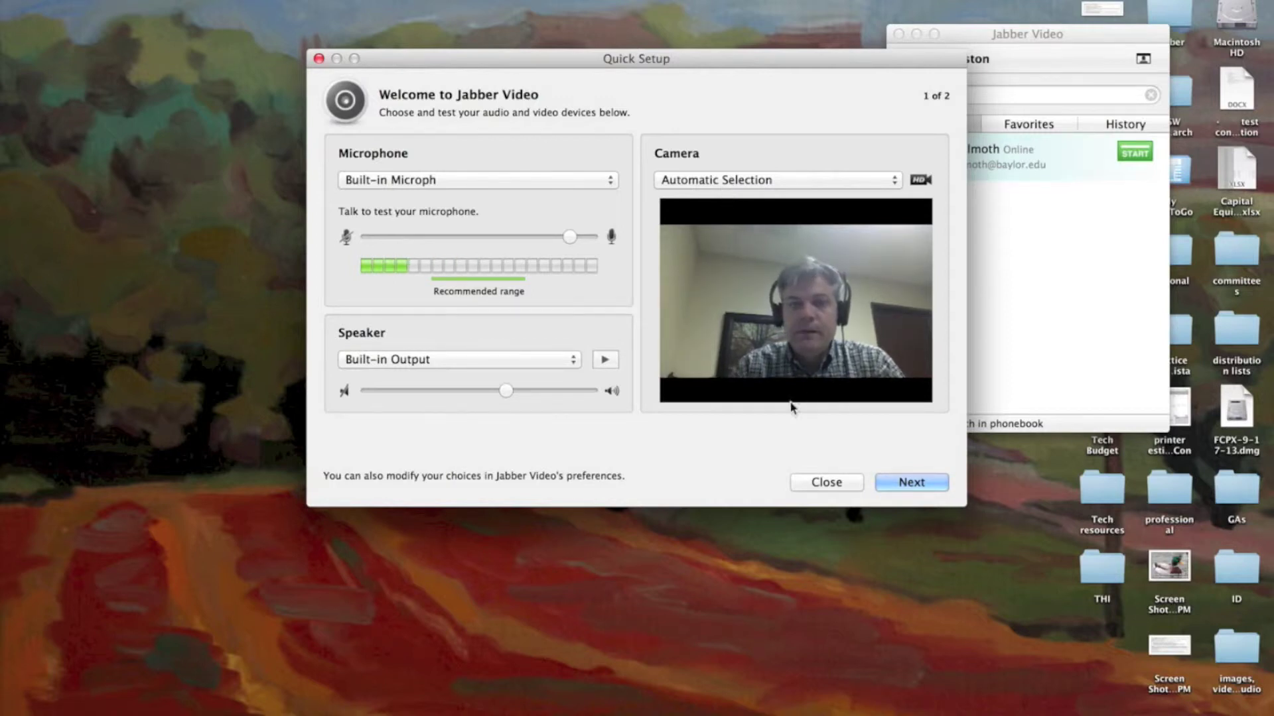
left_click(910, 483)
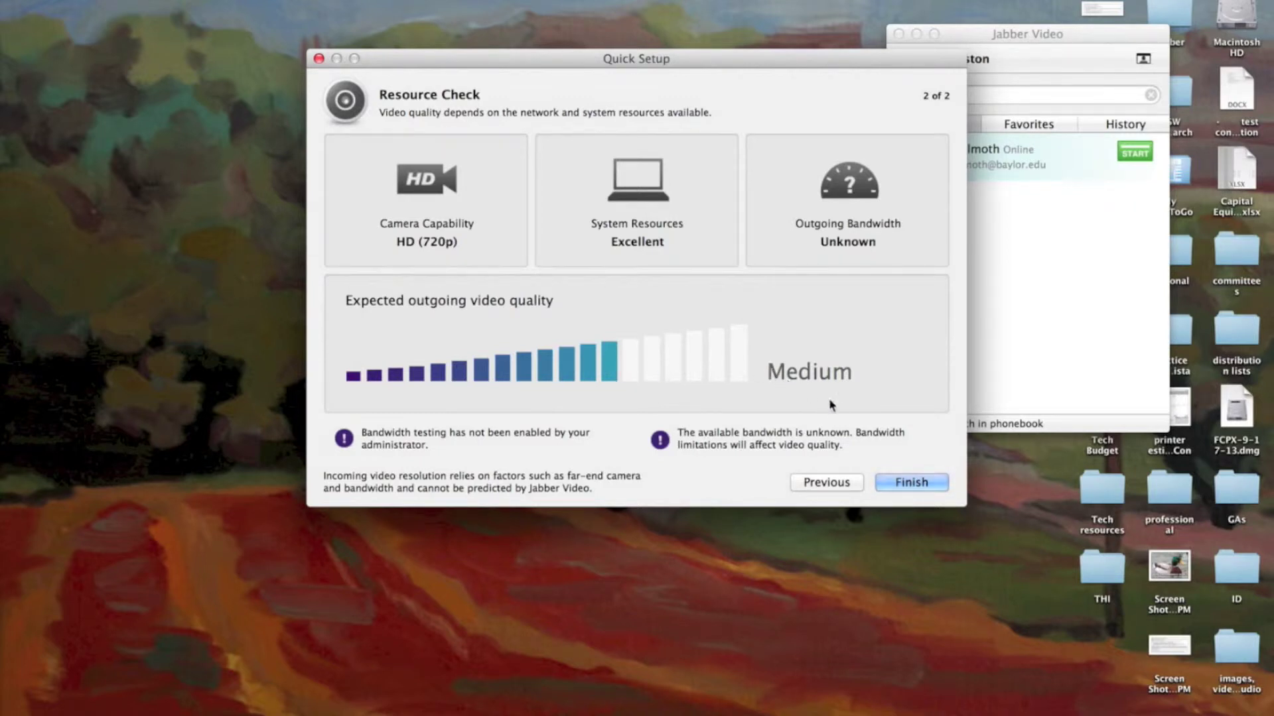
left_click(901, 484)
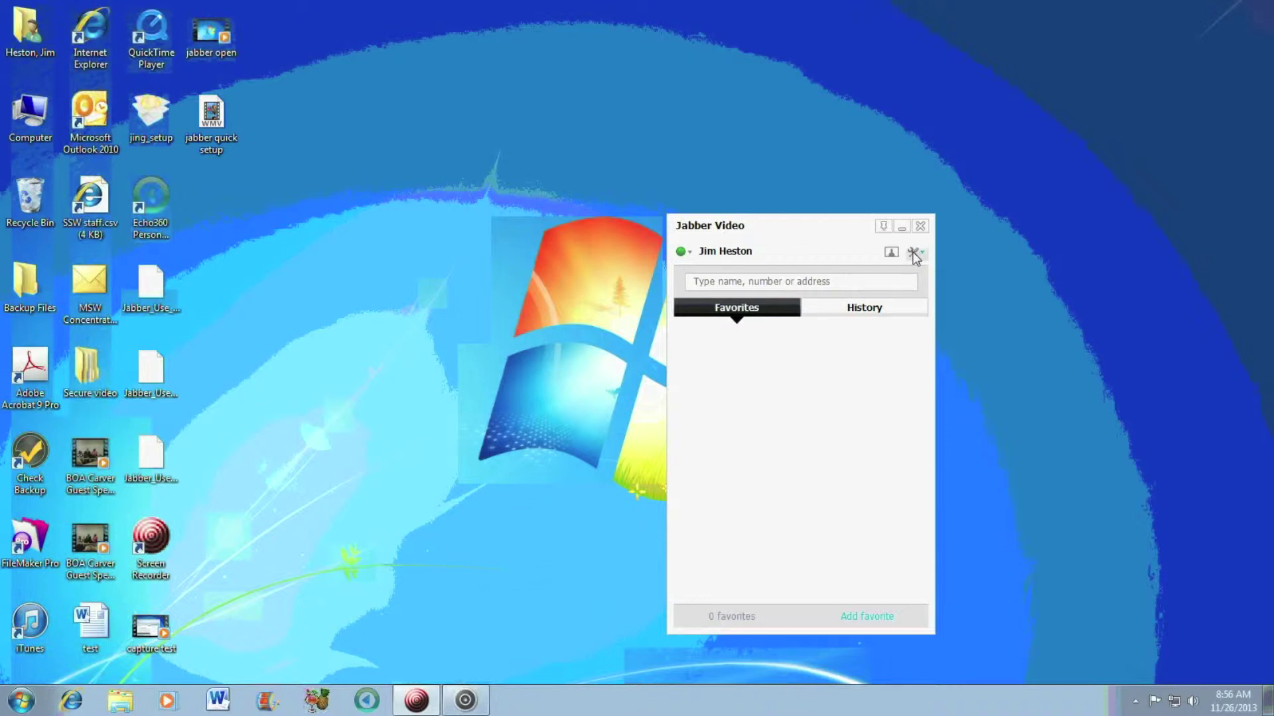
Step: Open Quick Setup in the Windows version of Jabber Video
left_click(914, 256)
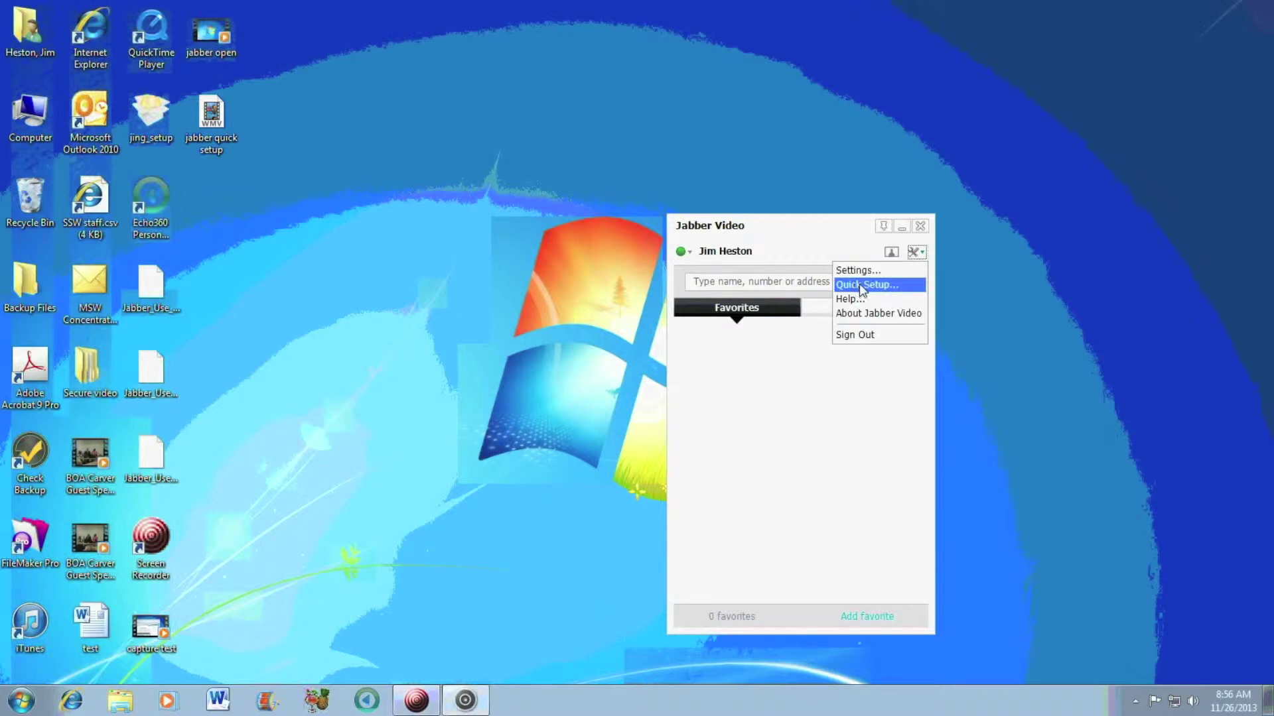
left_click(862, 286)
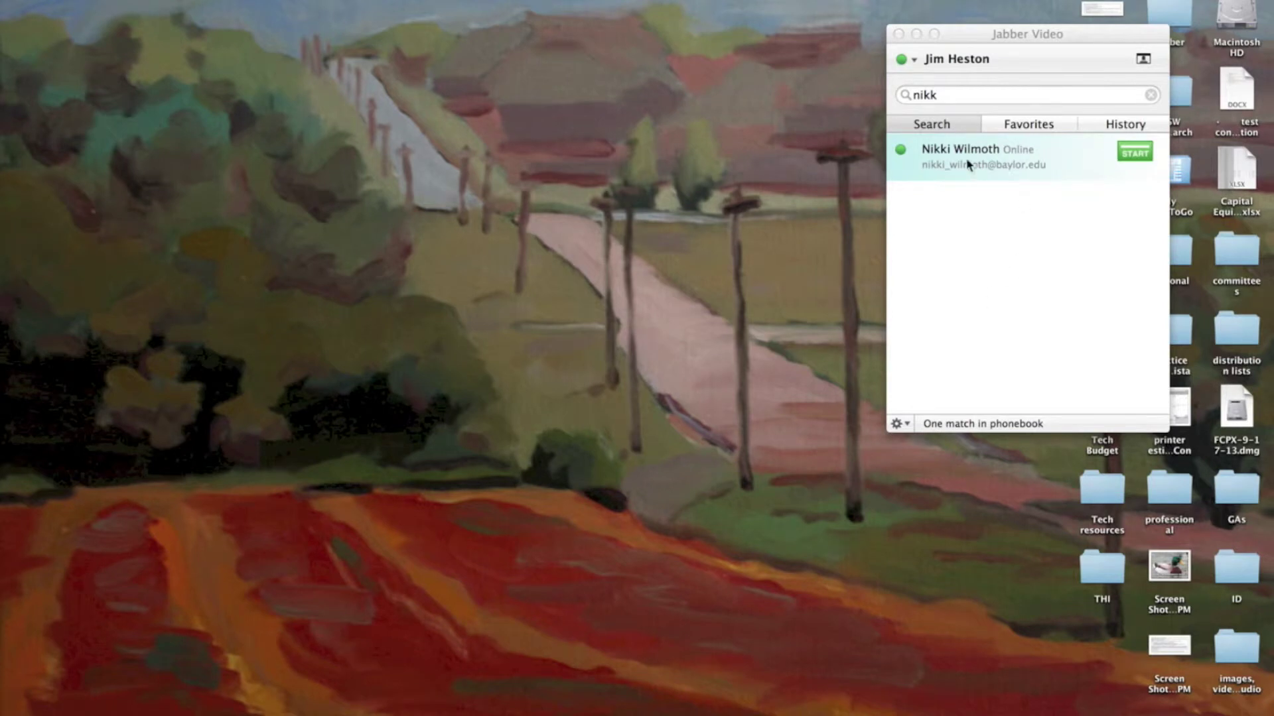
Step: Preview the local camera image in the Mac's Video window, reposition that window lower on the desktop, and close it
left_click(1142, 59)
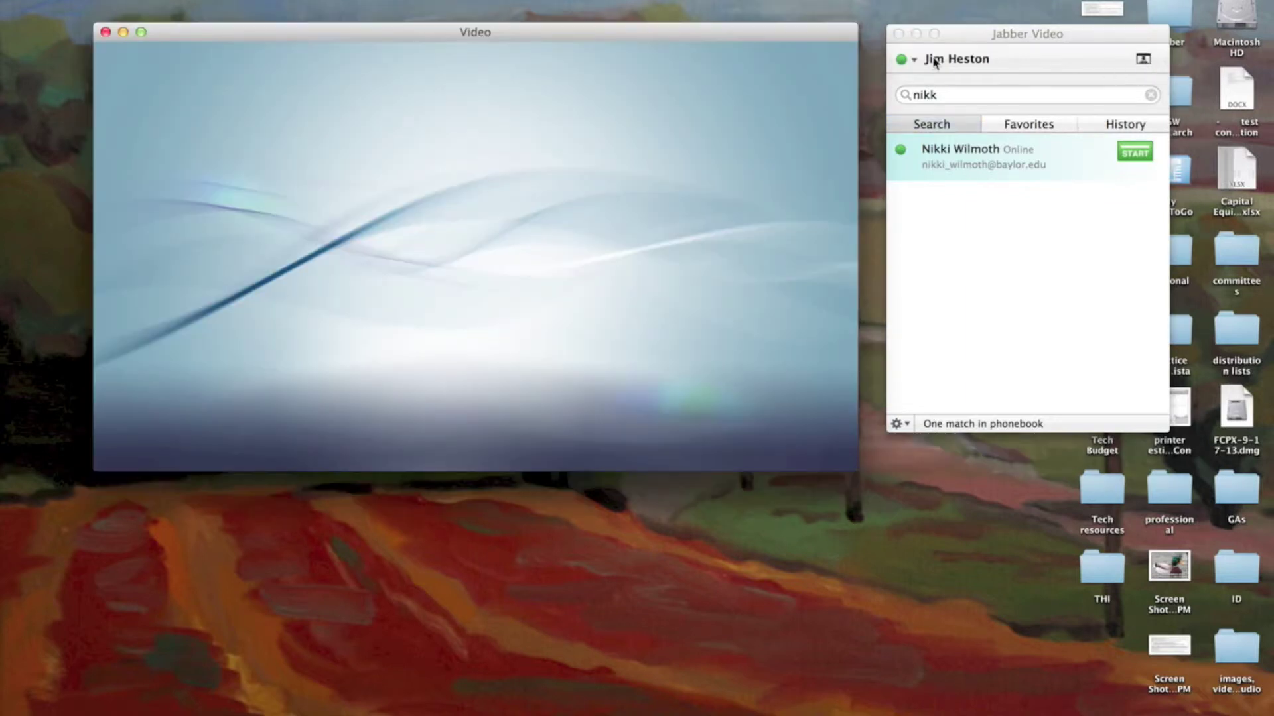
left_click_drag(678, 38, 707, 186)
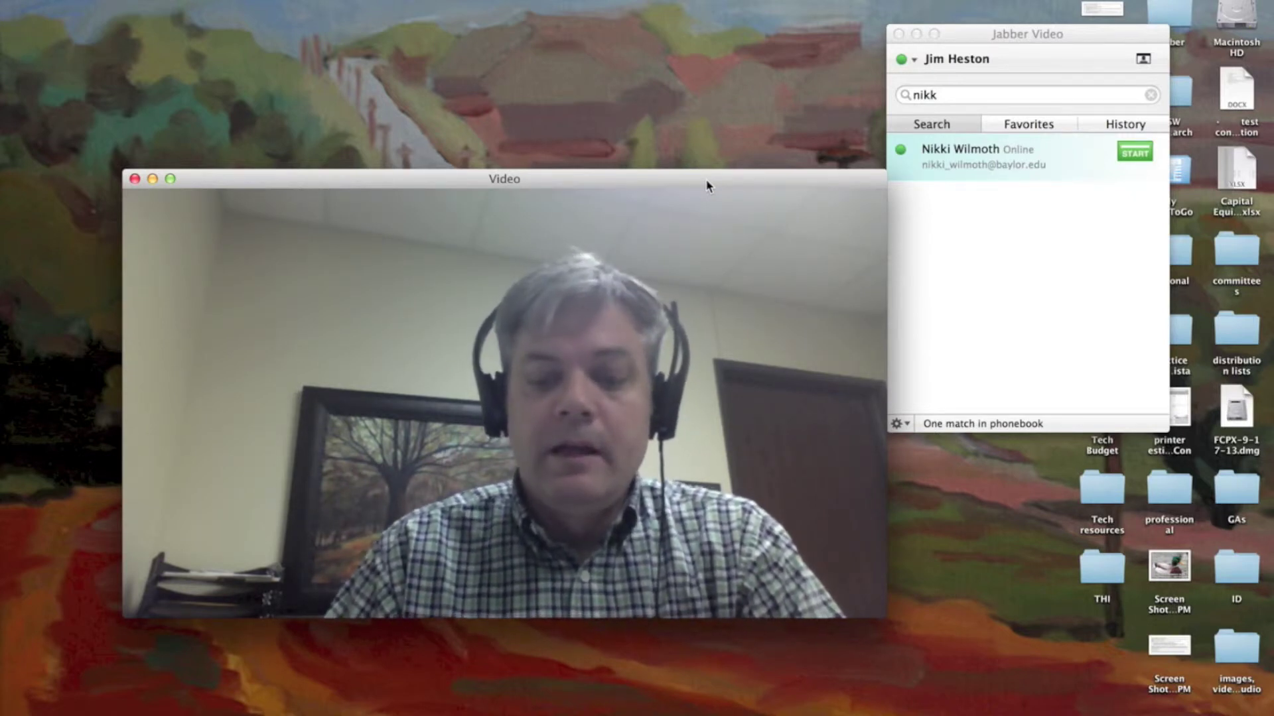
left_click(135, 180)
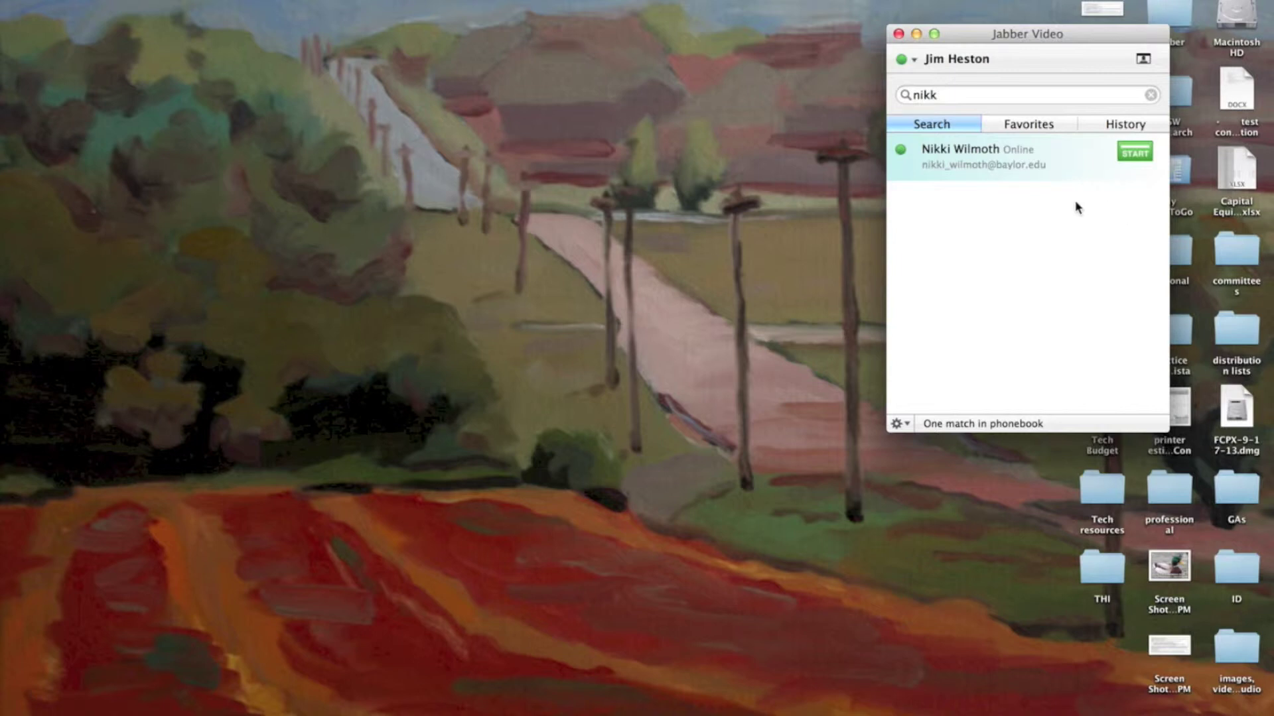
Step: Start a video call with the selected contact and show the self-view inset
left_click(1136, 153)
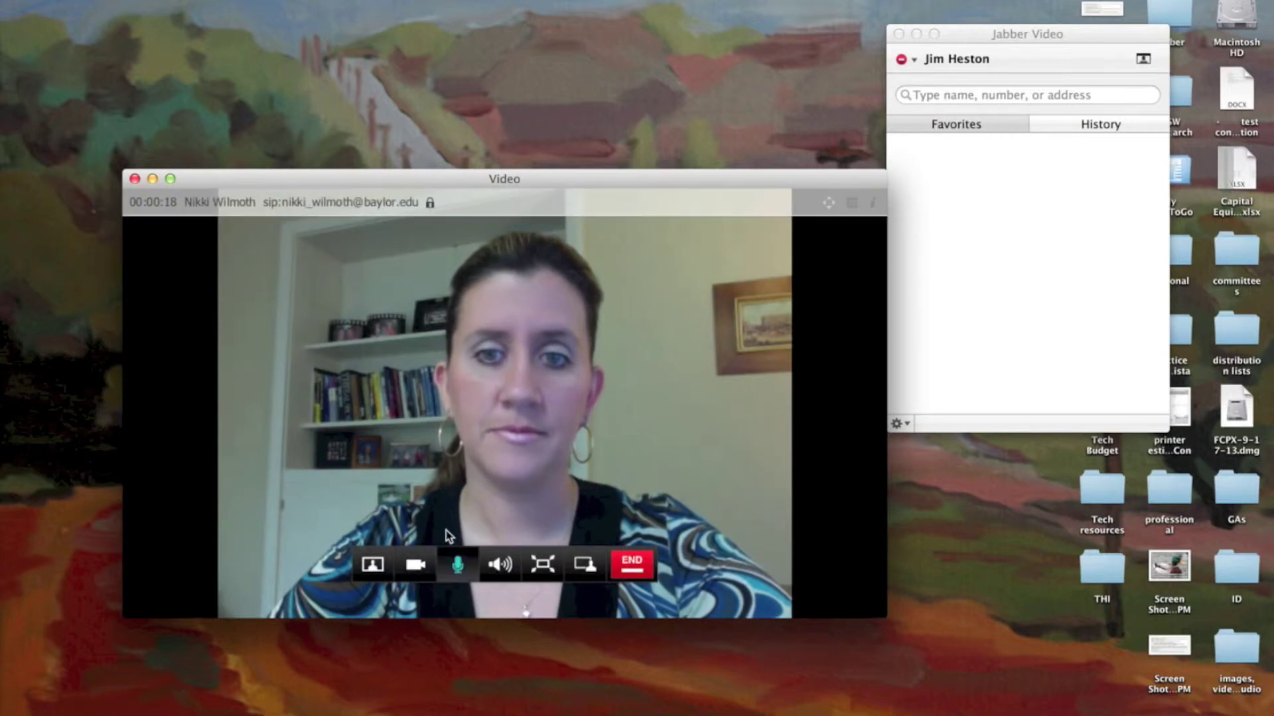
left_click(370, 567)
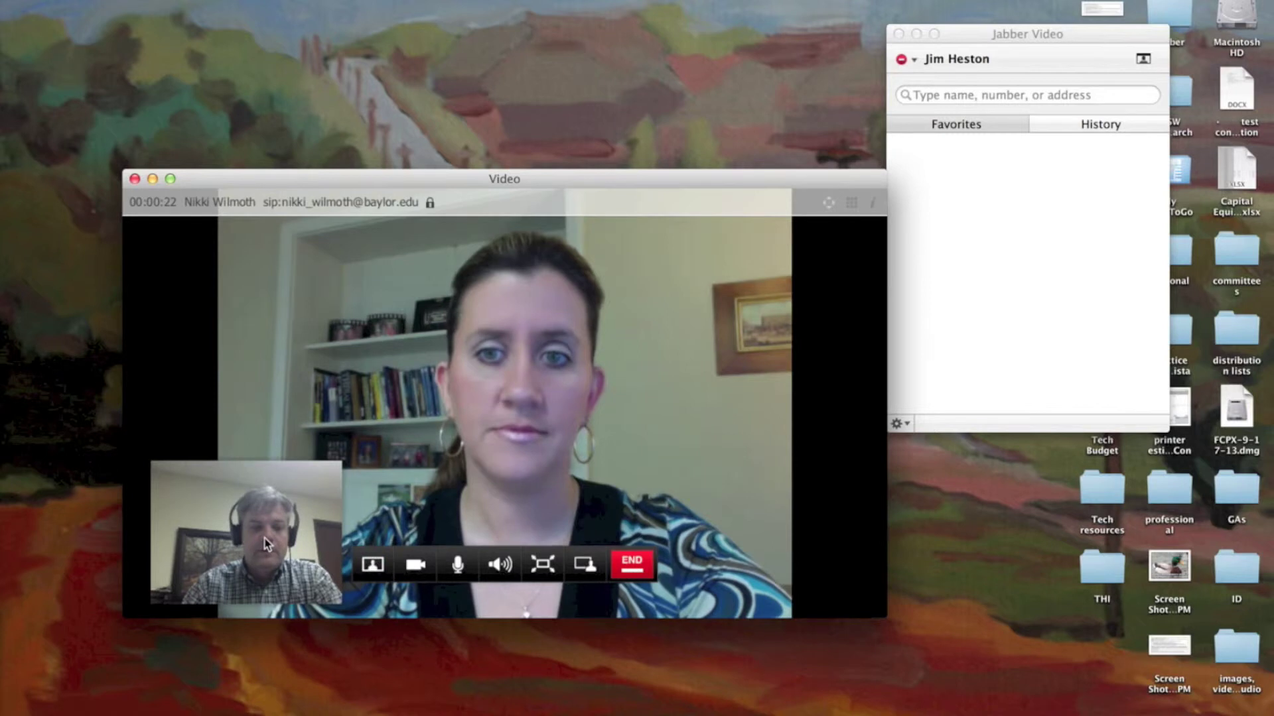
Step: Move the self-view inset to the upper-left corner of the call video, and toggle it off and on again
left_click_drag(278, 546, 222, 561)
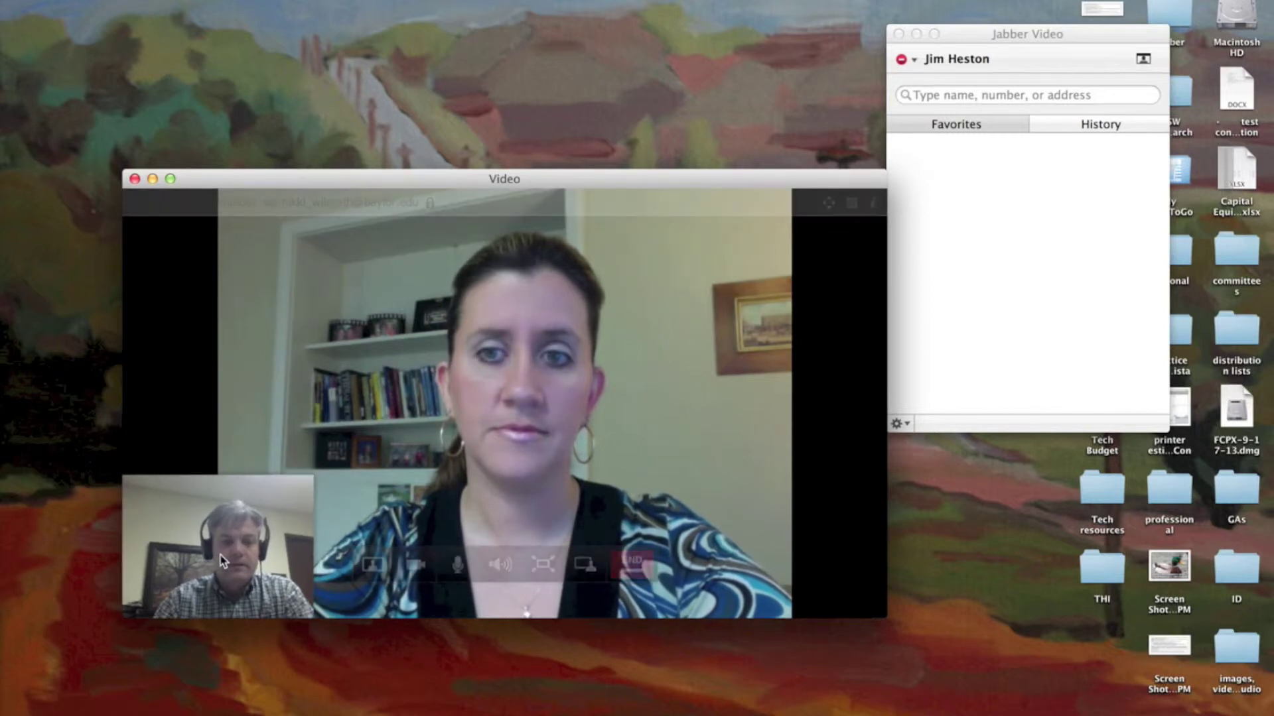
left_click_drag(222, 562, 191, 232)
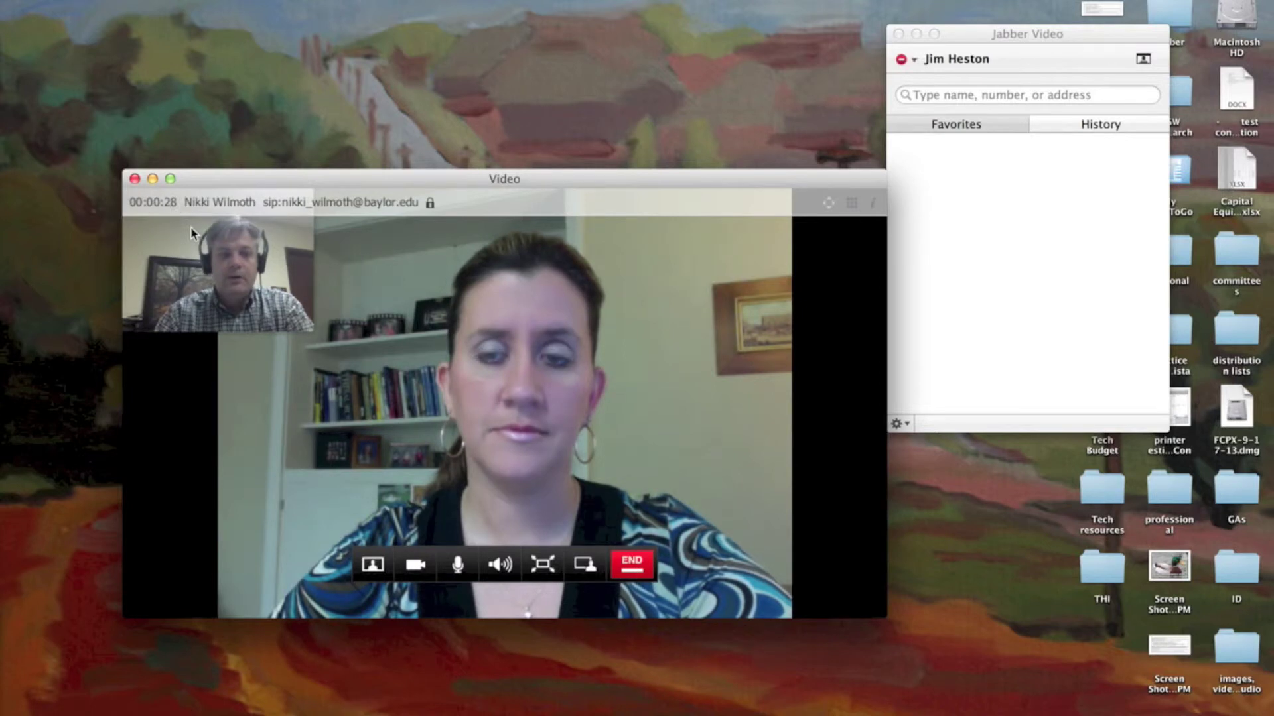
left_click(371, 565)
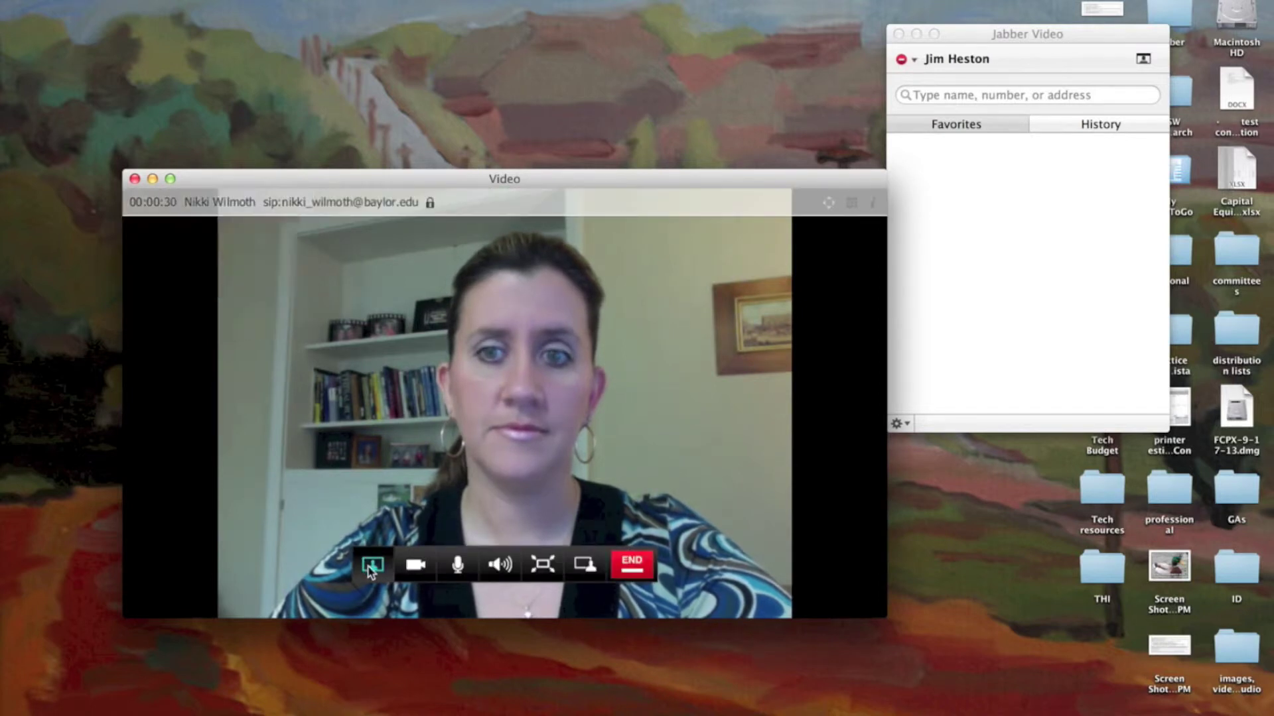
left_click(372, 565)
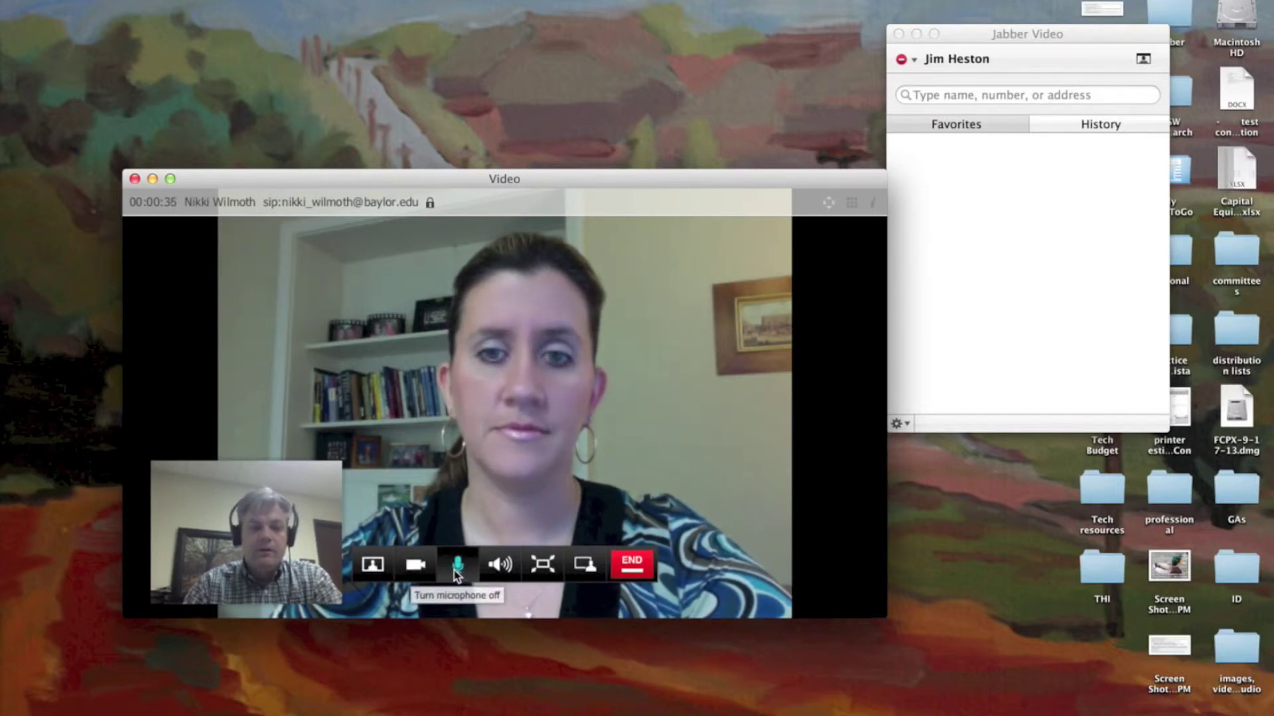
Step: Raise the call's speaker volume slightly
mouse_move(499, 567)
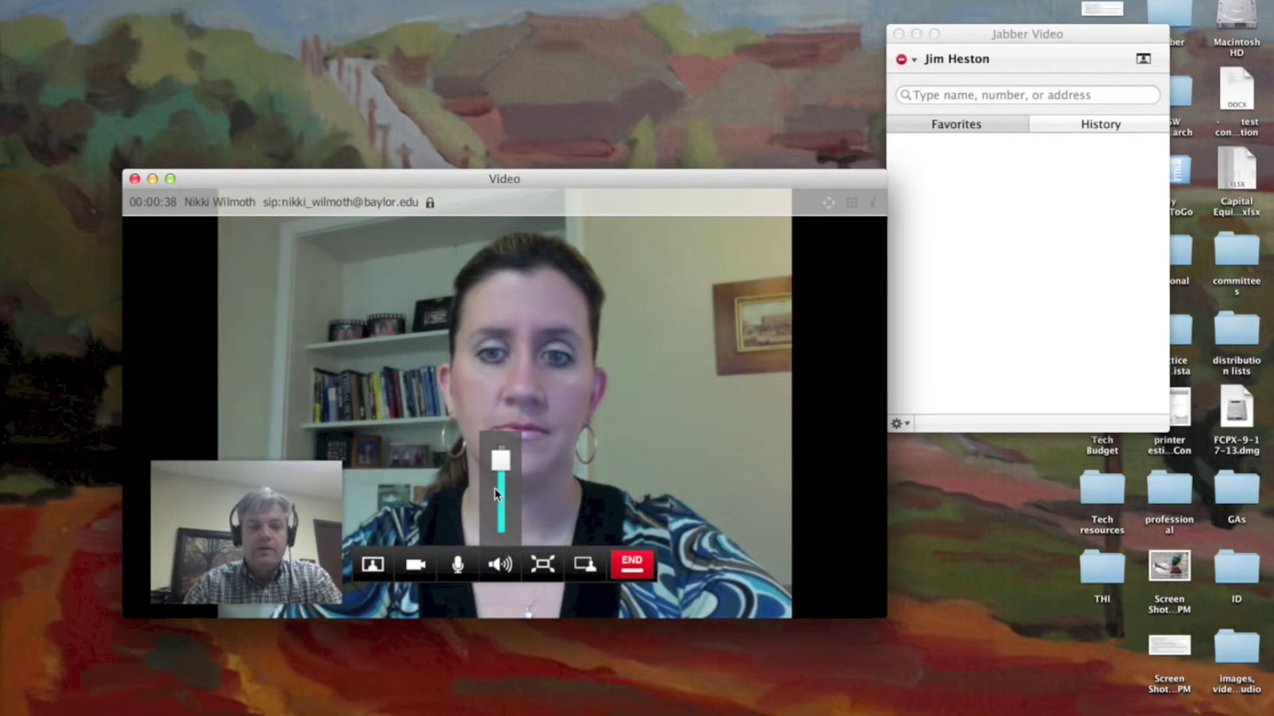
left_click_drag(500, 463, 500, 451)
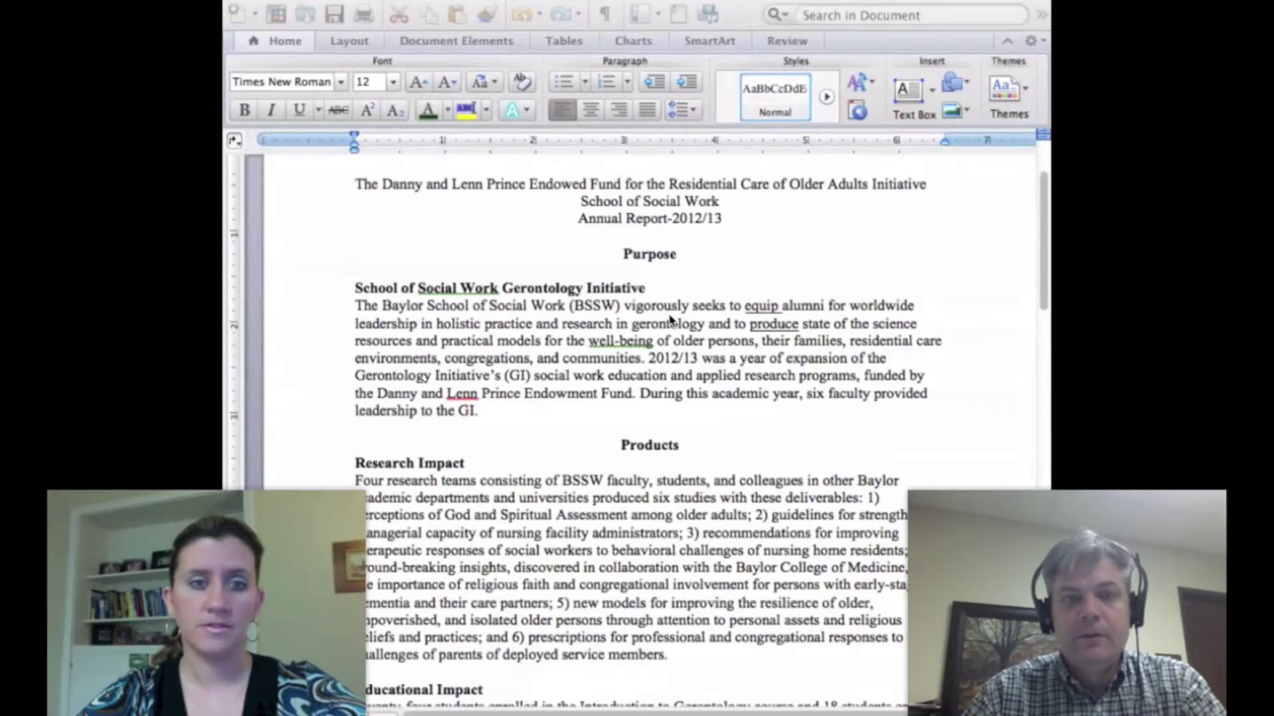
Step: Select the "Purpose" heading in the Word document shared in the call
left_click(670, 319)
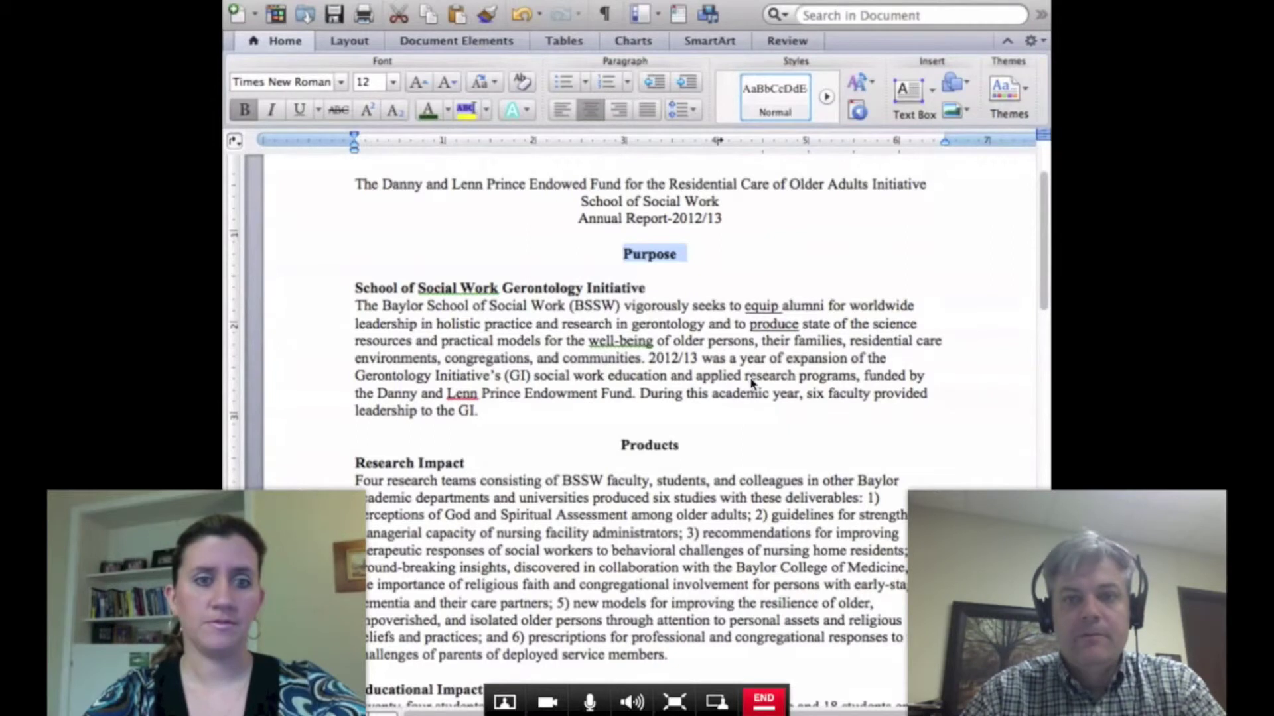
Step: Replace the selected "Purpose" heading with "Hi!" on a new line, and undo the replacement
key("Return")
type("Hi!")
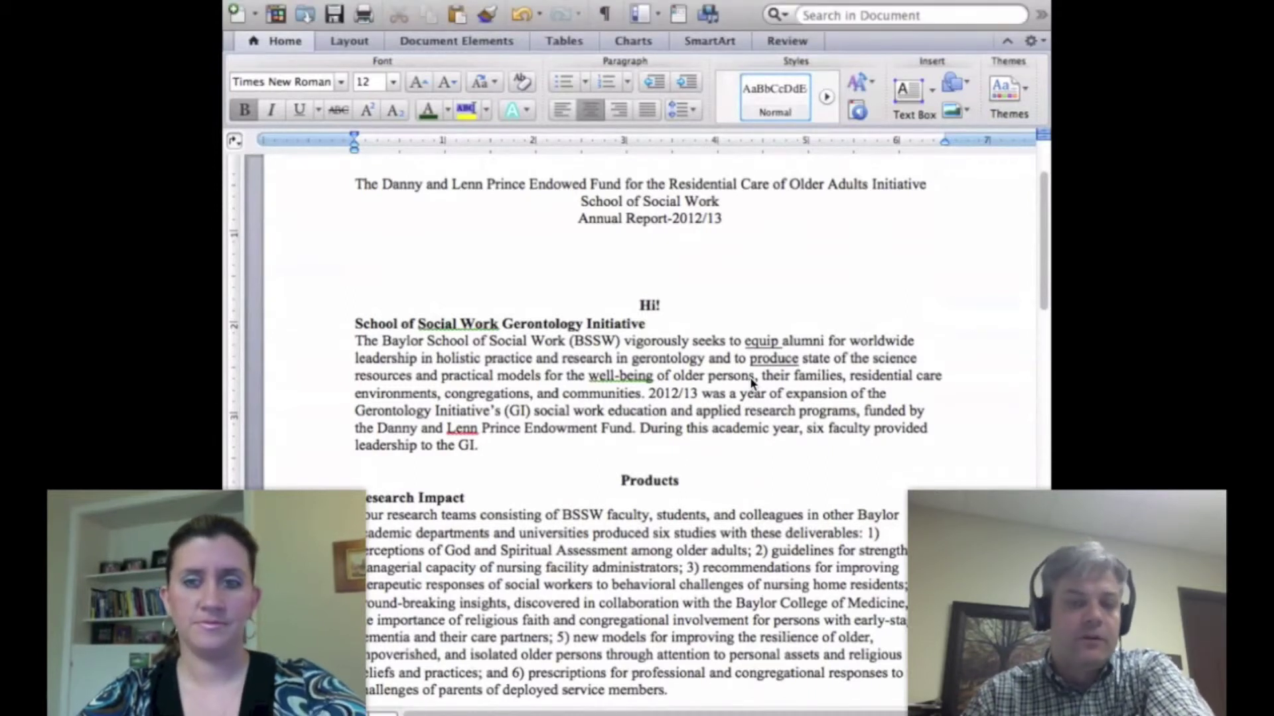
key("super+z")
key("super+z")
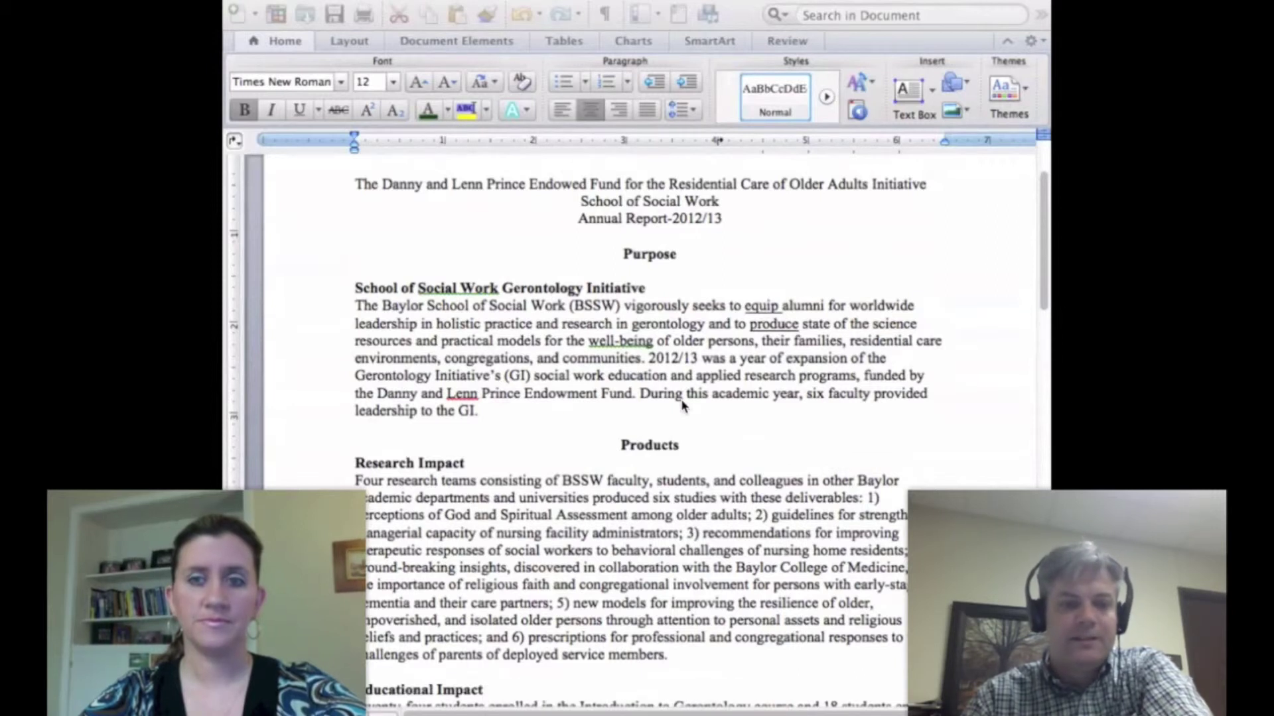
Step: End the video call with the contact and close its video window
mouse_move(723, 666)
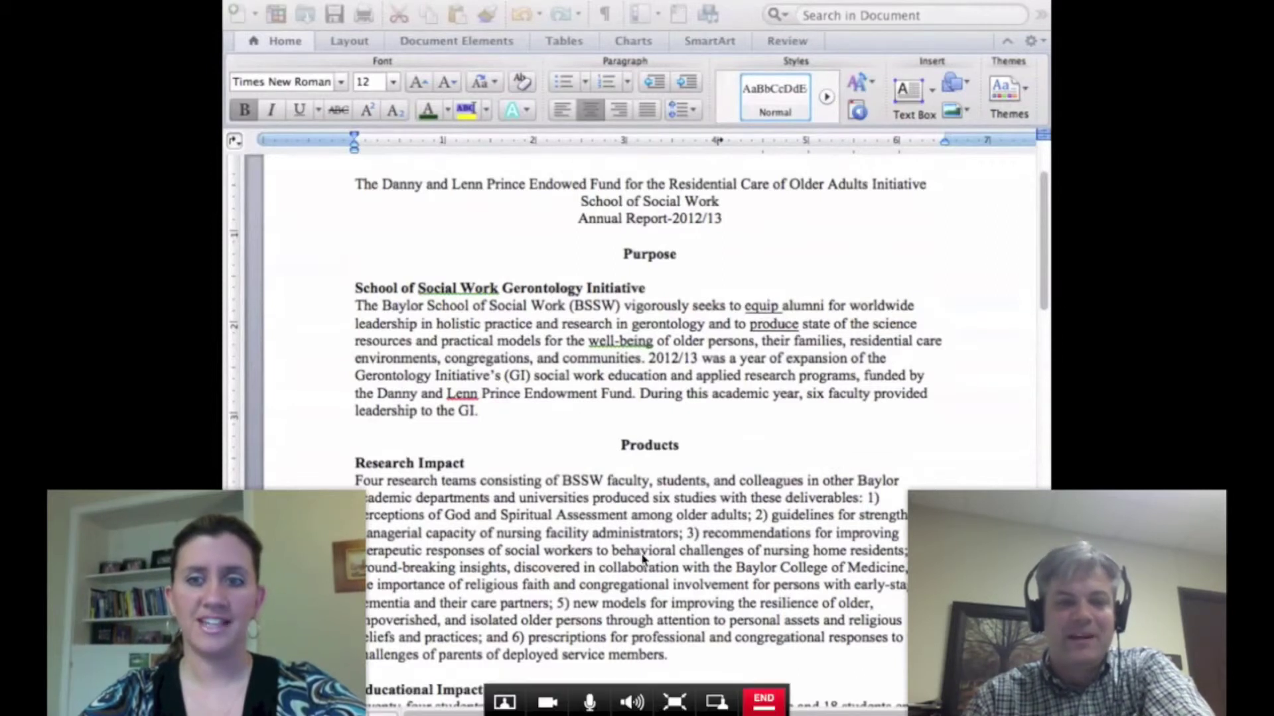
left_click(763, 703)
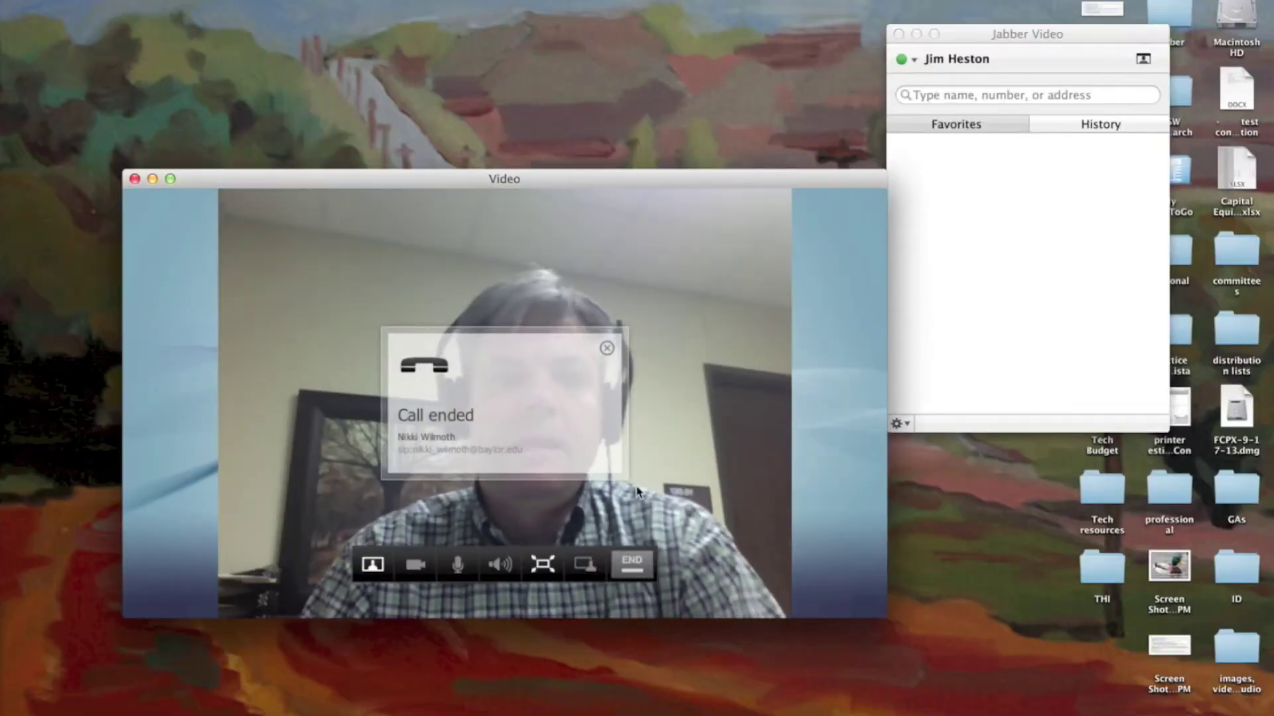
left_click(135, 180)
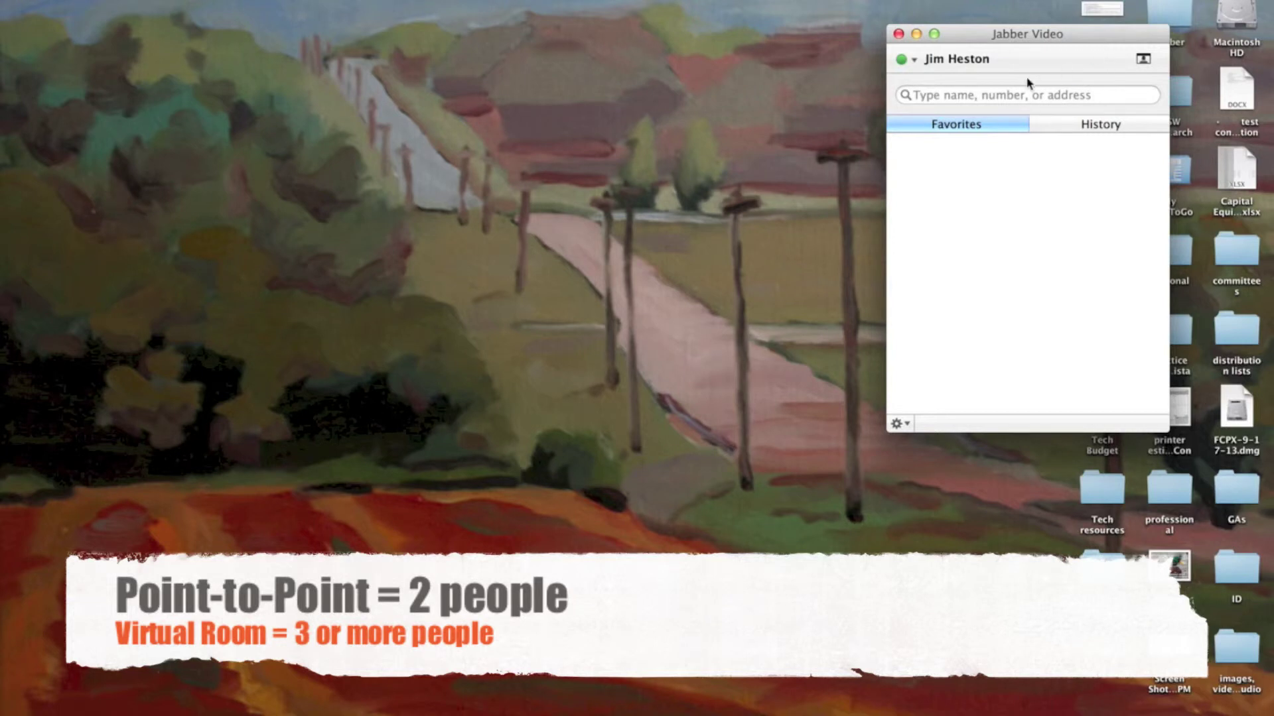
Step: Look up the virtual room by its dial number and start a video call to the first match
left_click(1020, 94)
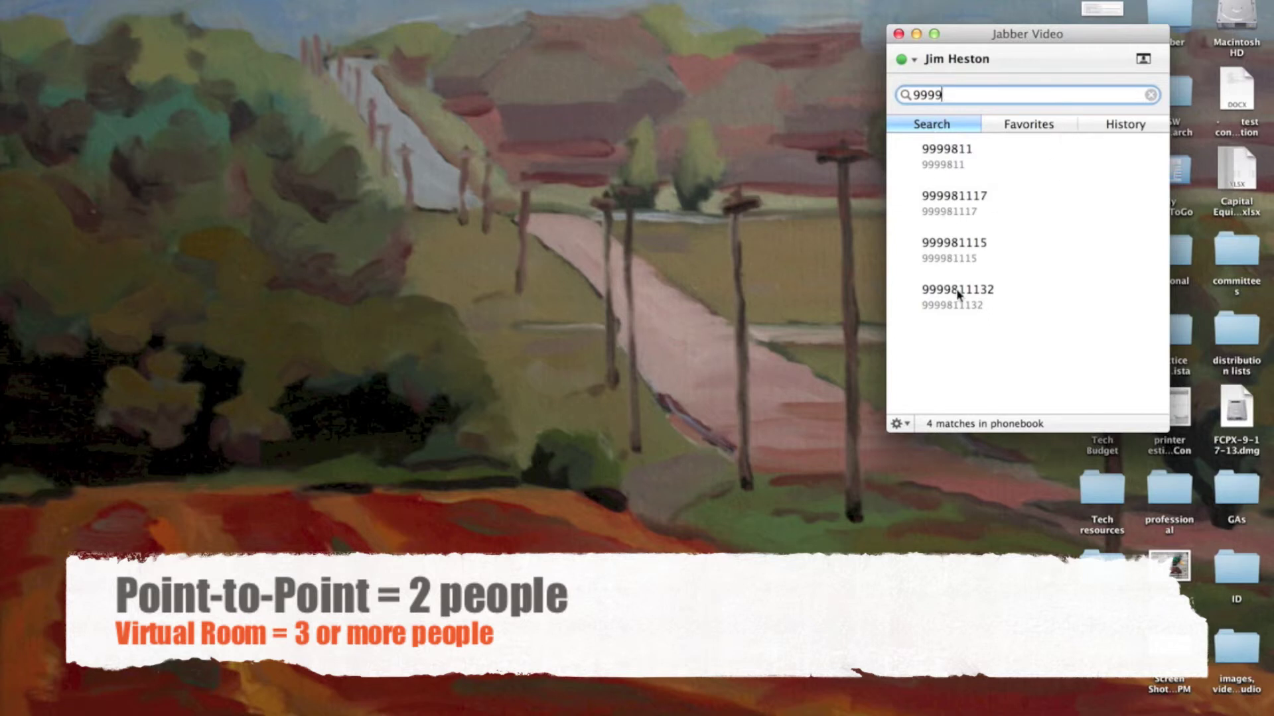
type("811")
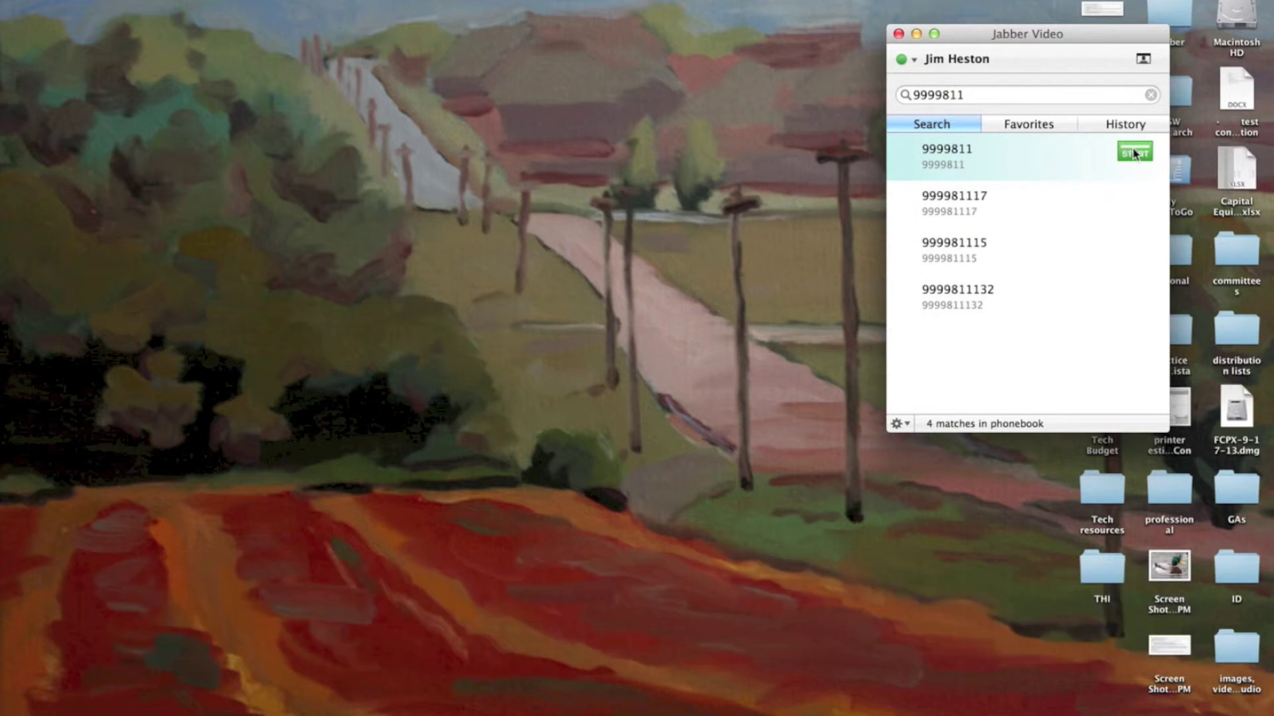
left_click(1135, 153)
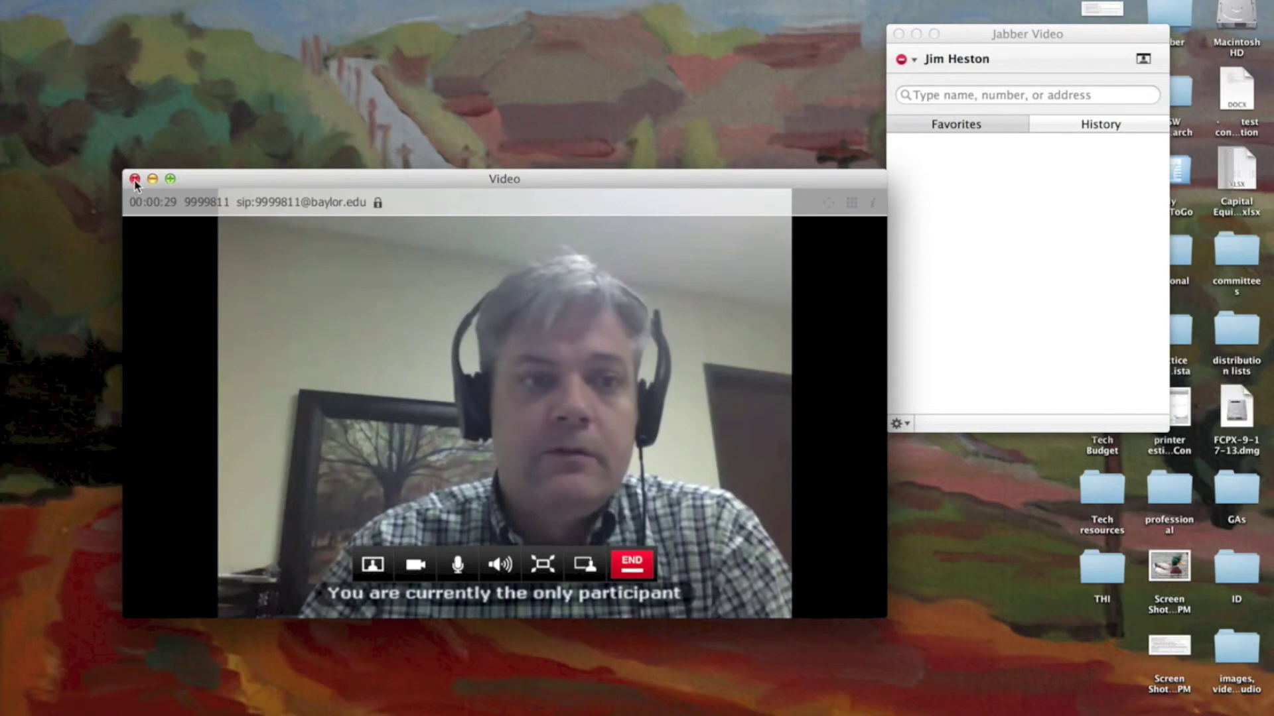
Step: Leave the virtual room call and close the room's video window
left_click(629, 567)
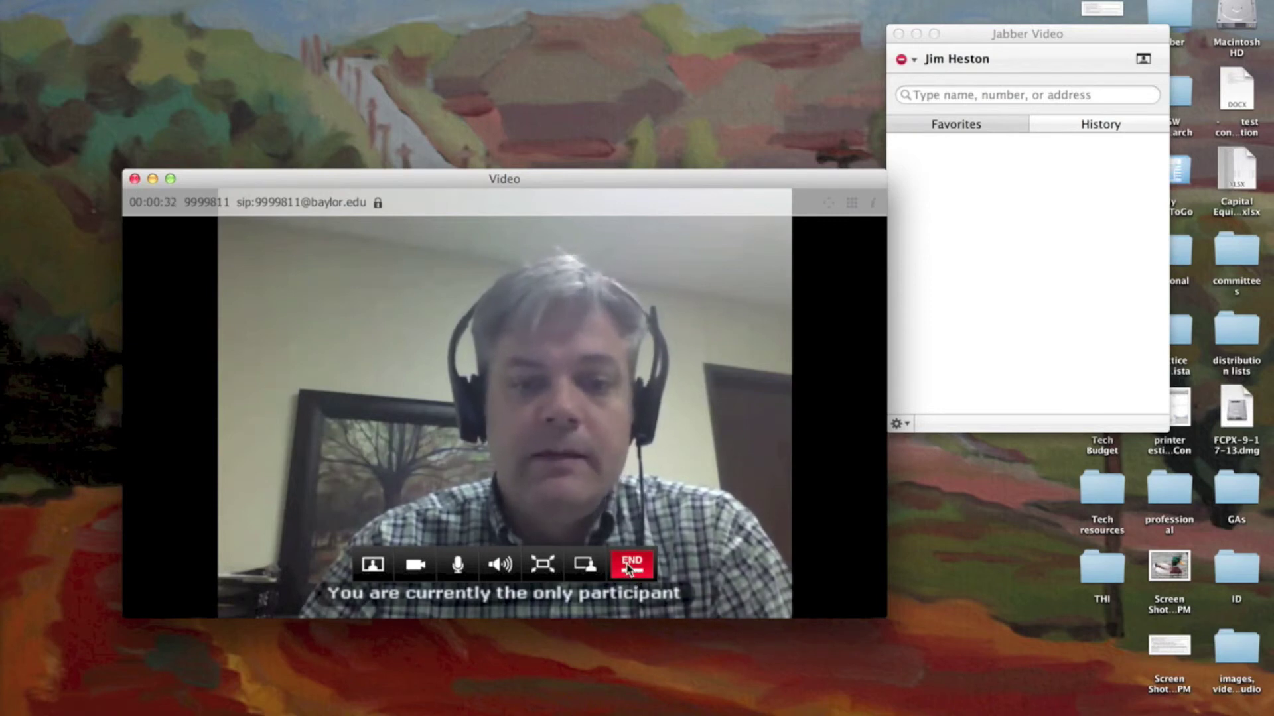
left_click(134, 178)
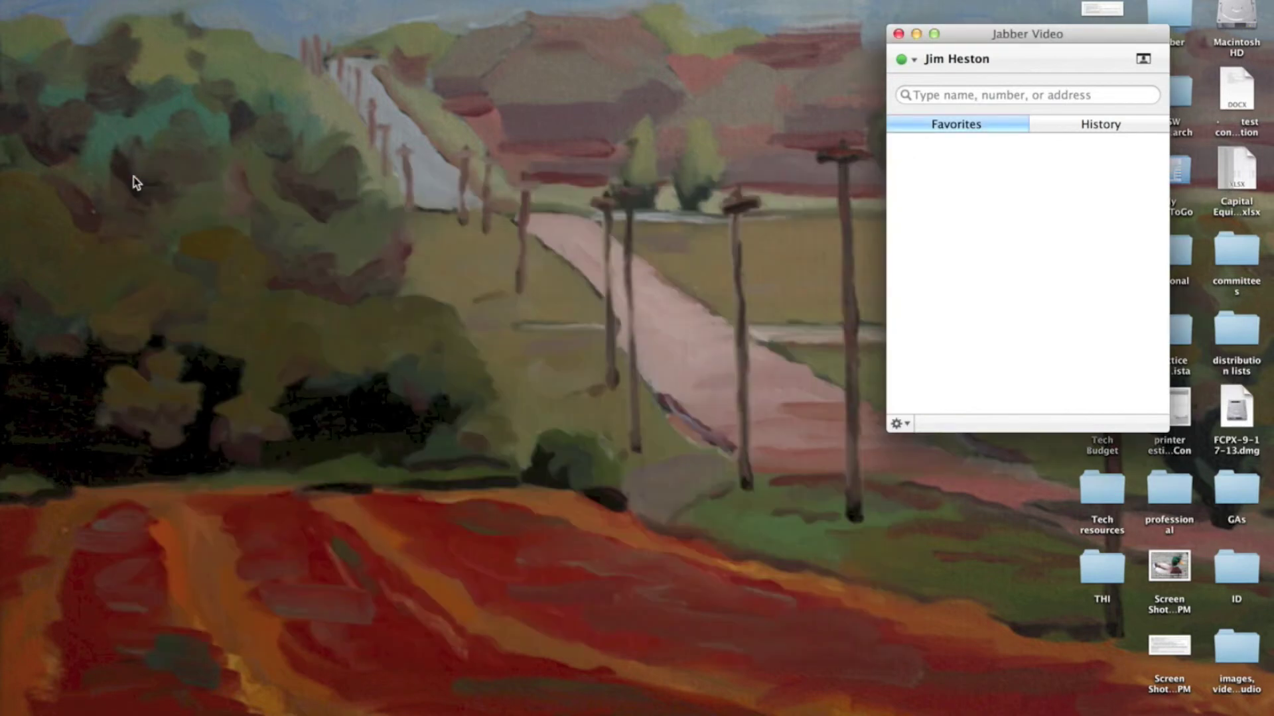